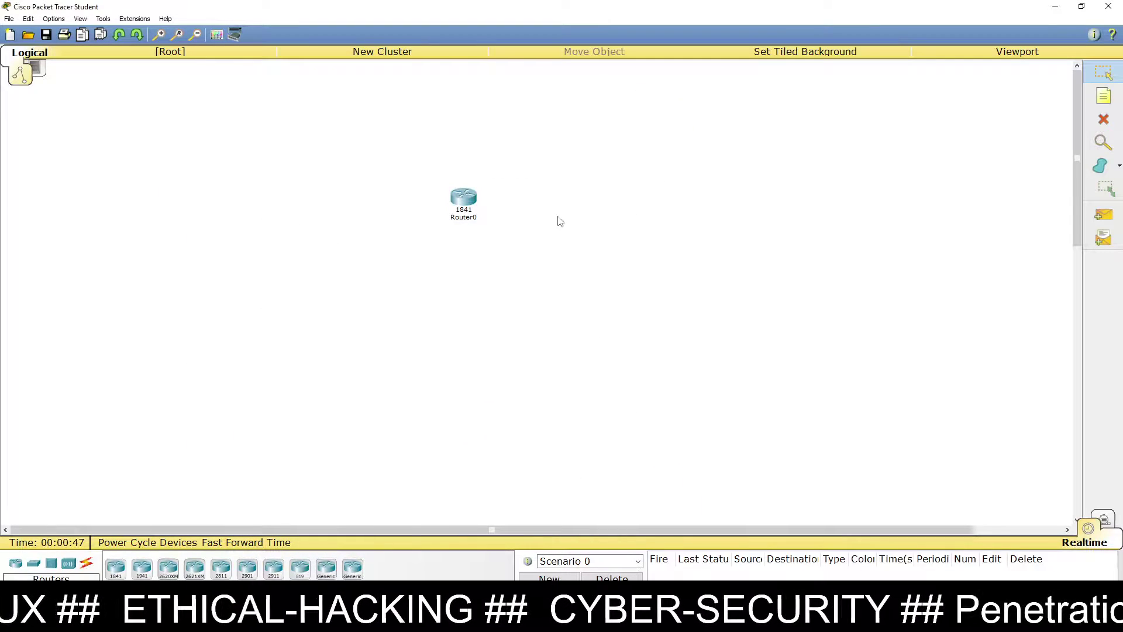
Step: Zoom in, shift Router0 right, and place a generic Server-PT to its left
click(161, 37)
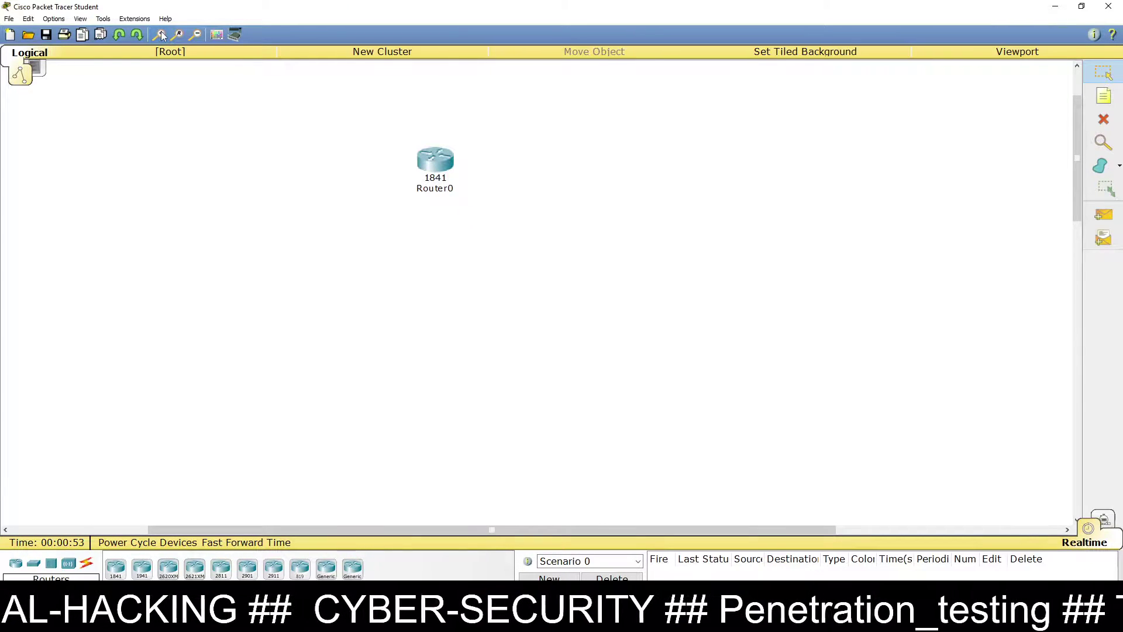
drag(440, 160, 614, 243)
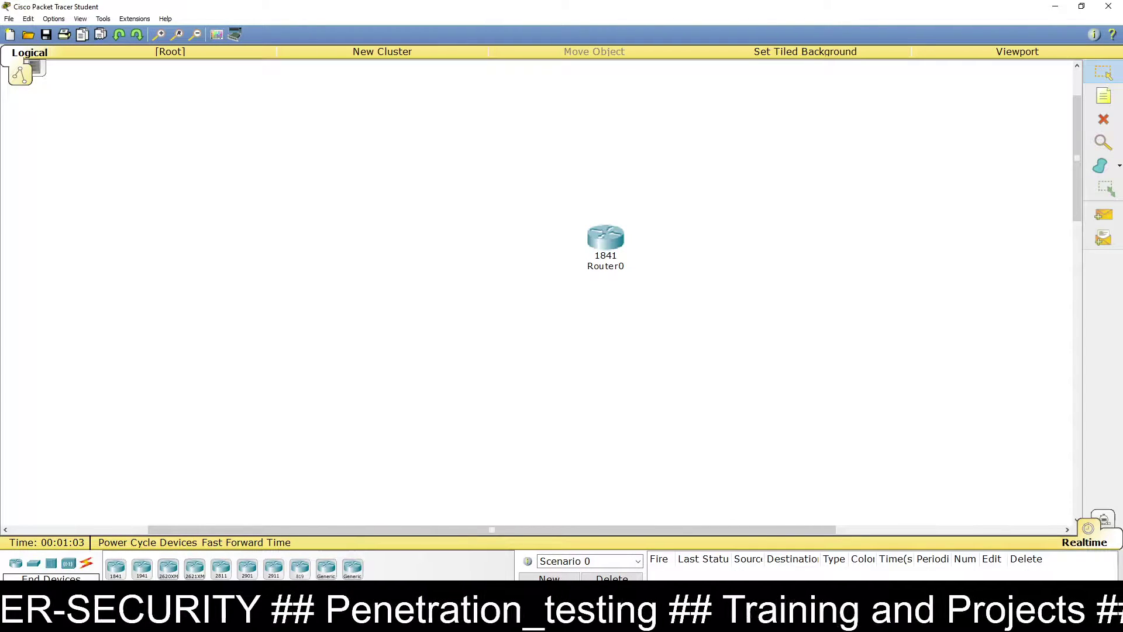
click(33, 562)
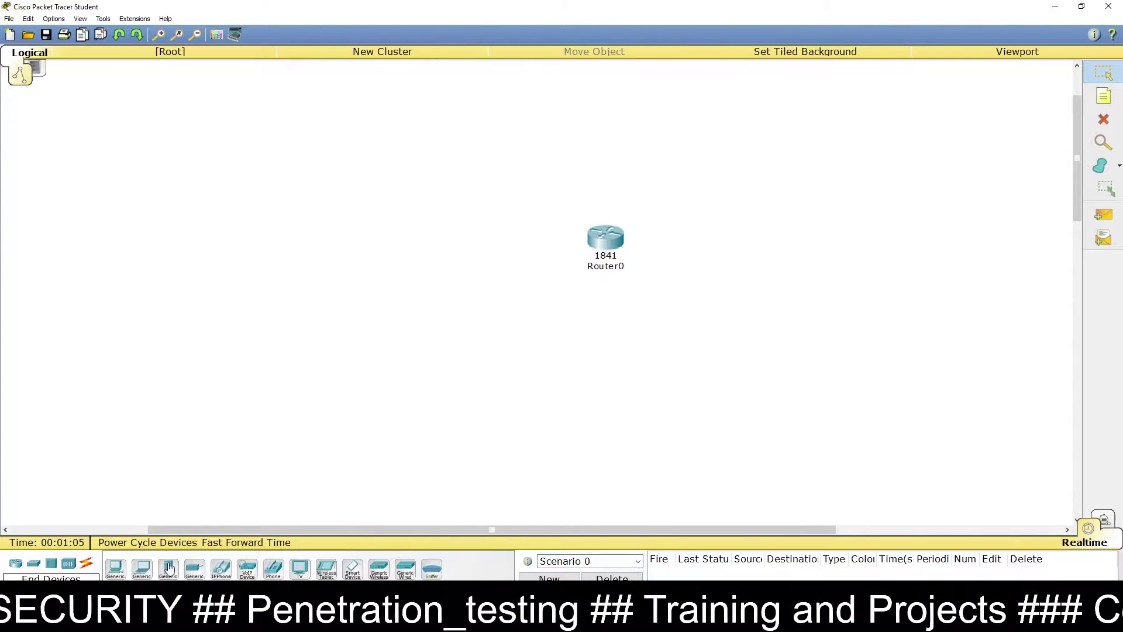
drag(170, 571, 321, 259)
Step: Rename Server0 to 'NTP Server'
click(323, 244)
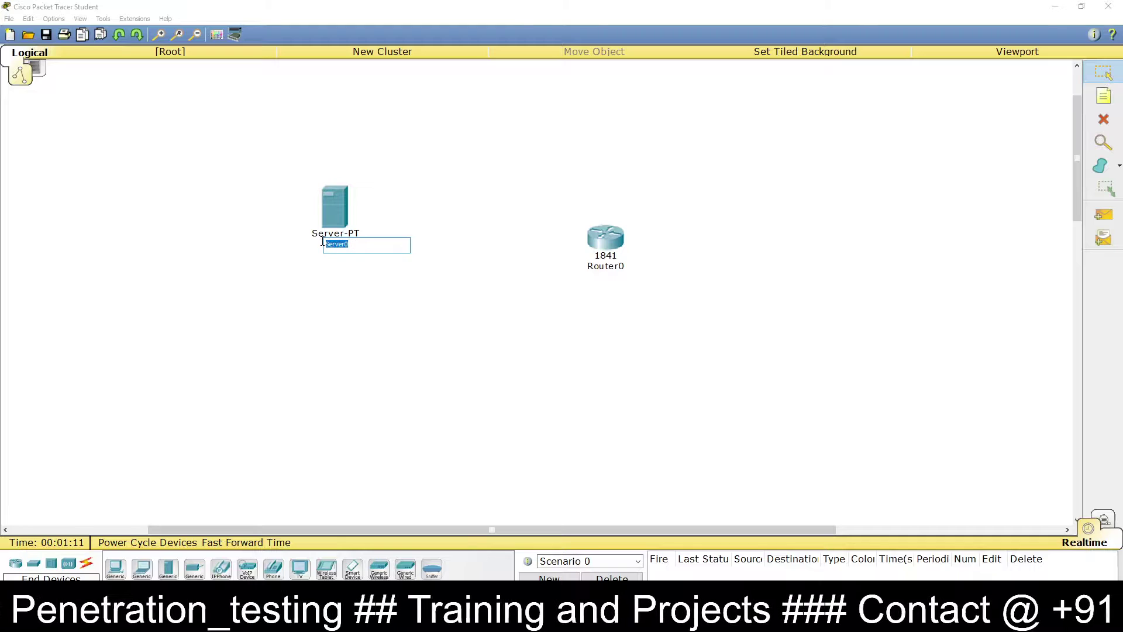
text(NTP)
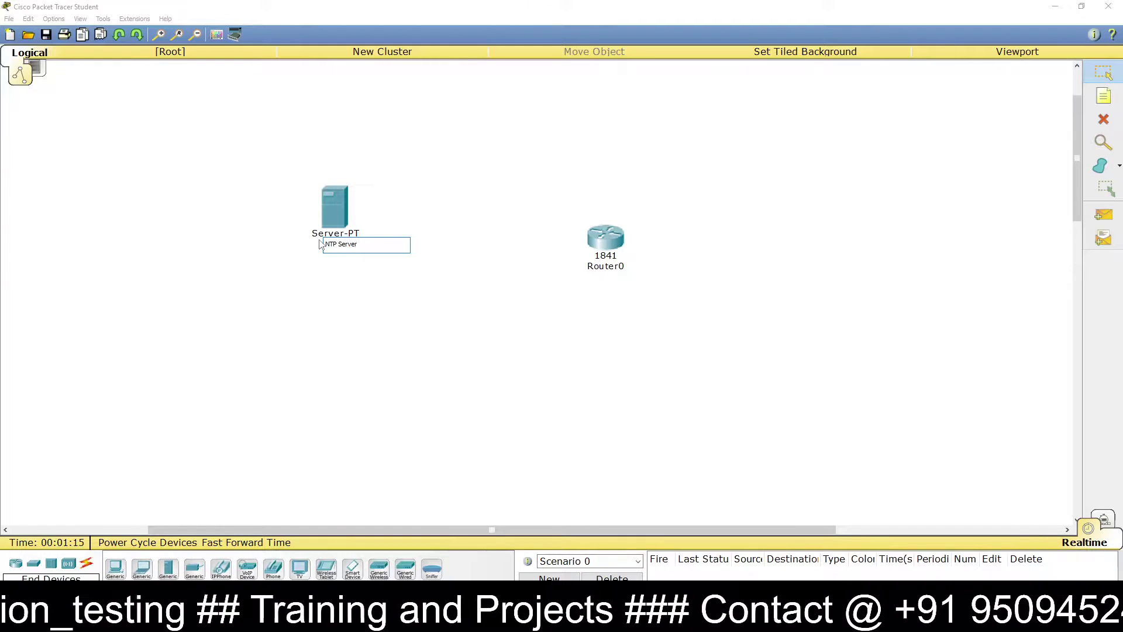
click(485, 264)
Step: Nudge Router0 up and rename it R1
drag(613, 245, 604, 221)
click(614, 219)
text(1)
click(676, 269)
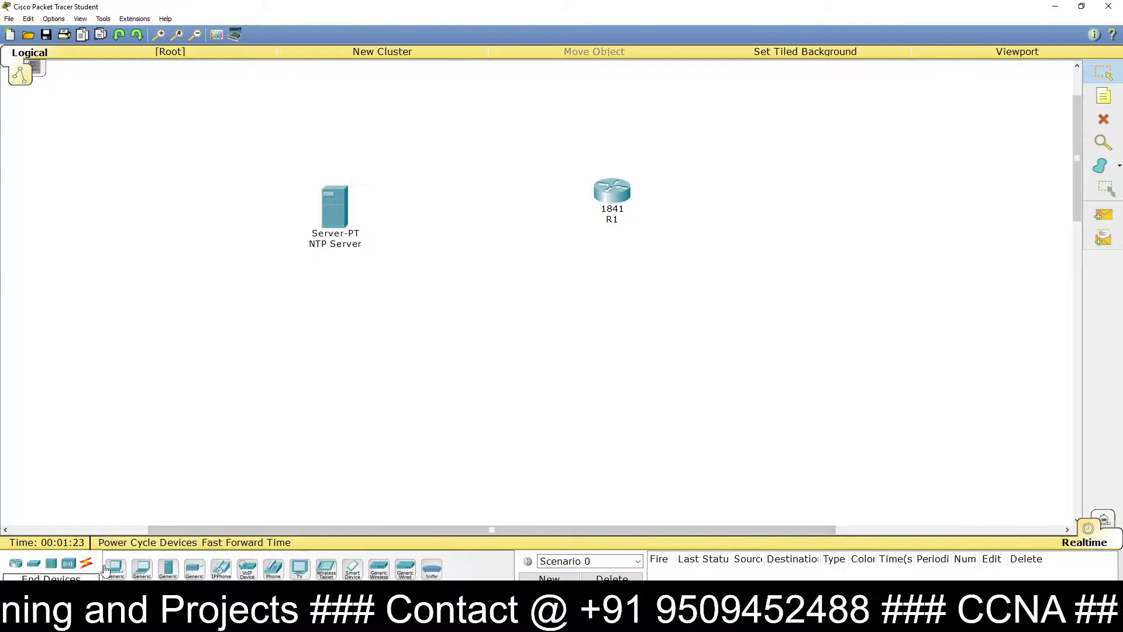
Step: Cable the NTP Server's Fa0 to R1's Fa0/0 with the automatic connection
click(86, 567)
click(337, 217)
click(614, 191)
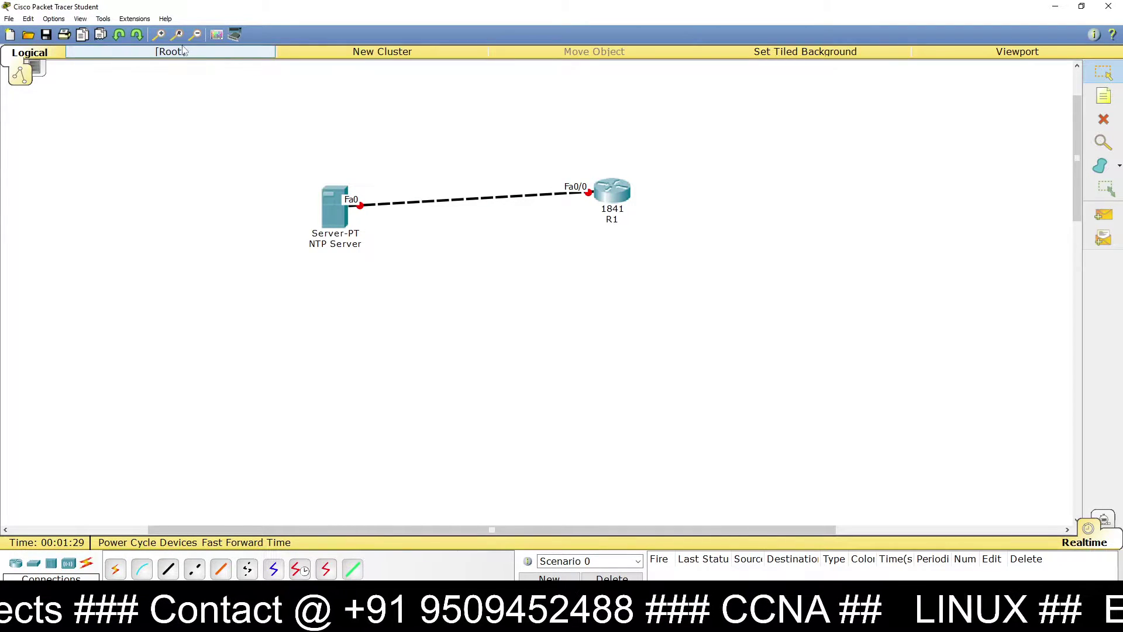
Step: Add notes 192.168.1.2 above the server and 192.168.1.1 above R1, then align them
click(1104, 95)
click(325, 162)
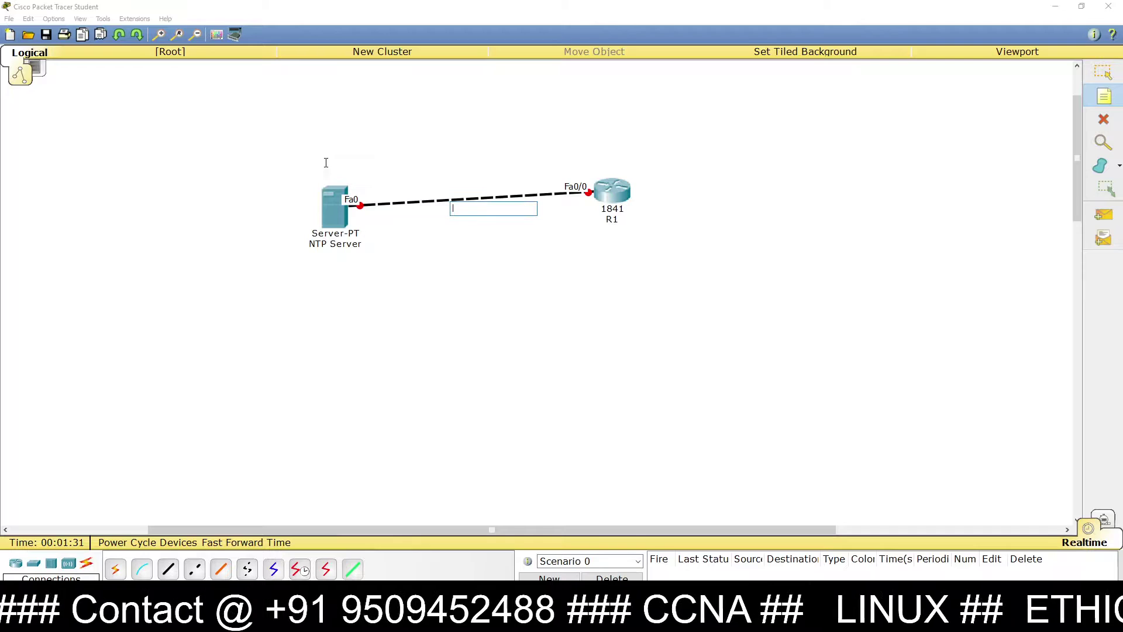
click(328, 171)
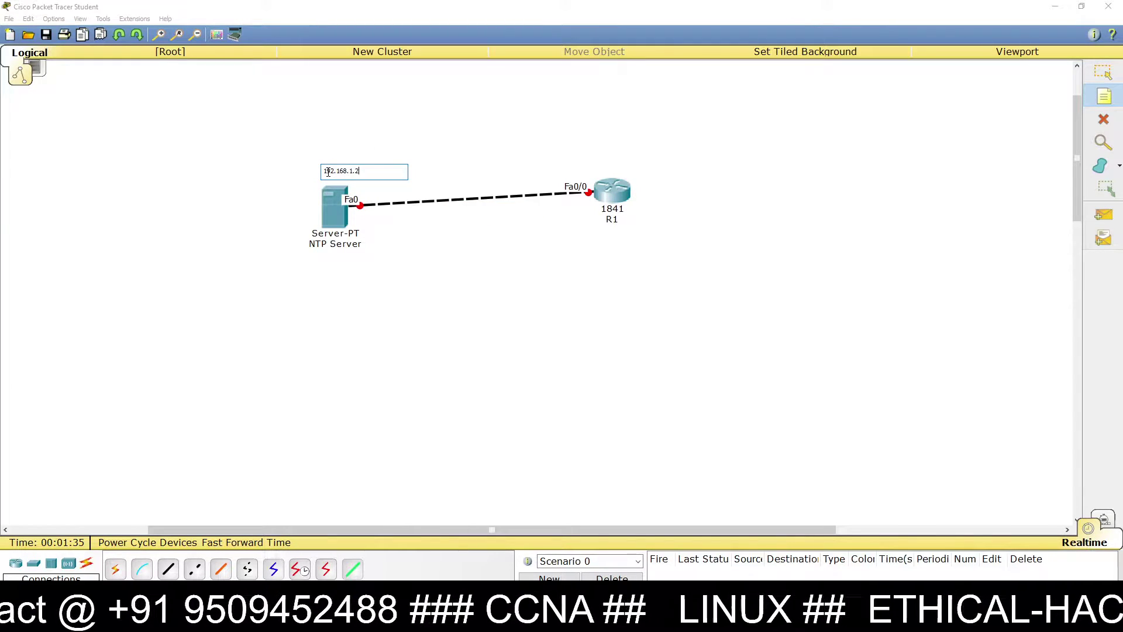
click(823, 305)
click(584, 186)
text(192.168.1.1)
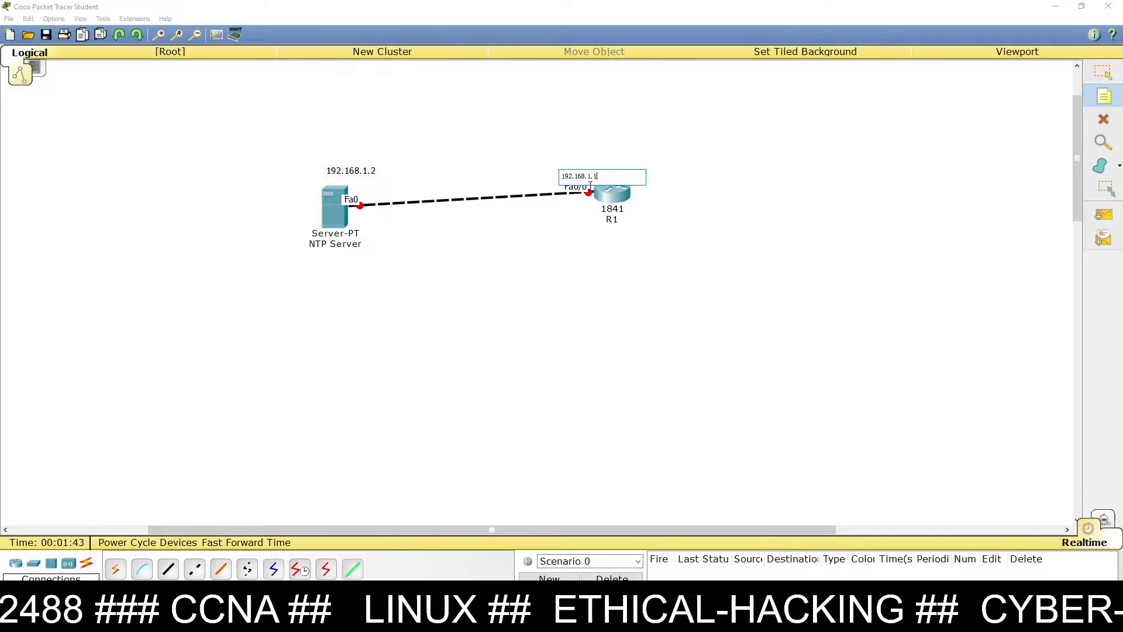
key(Escape)
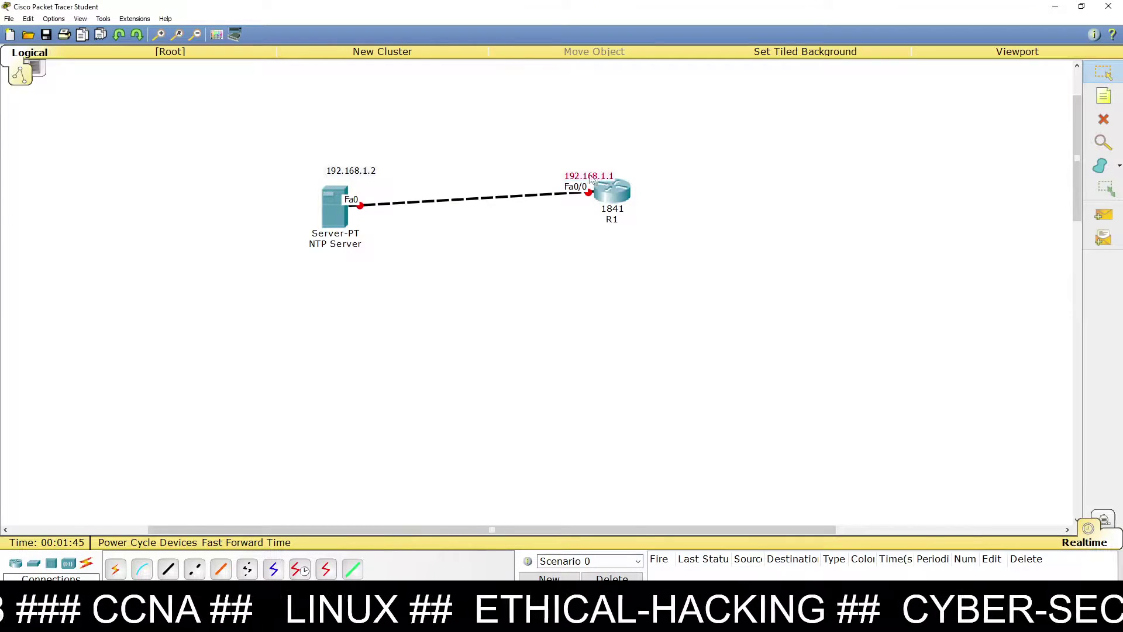
drag(592, 180, 576, 172)
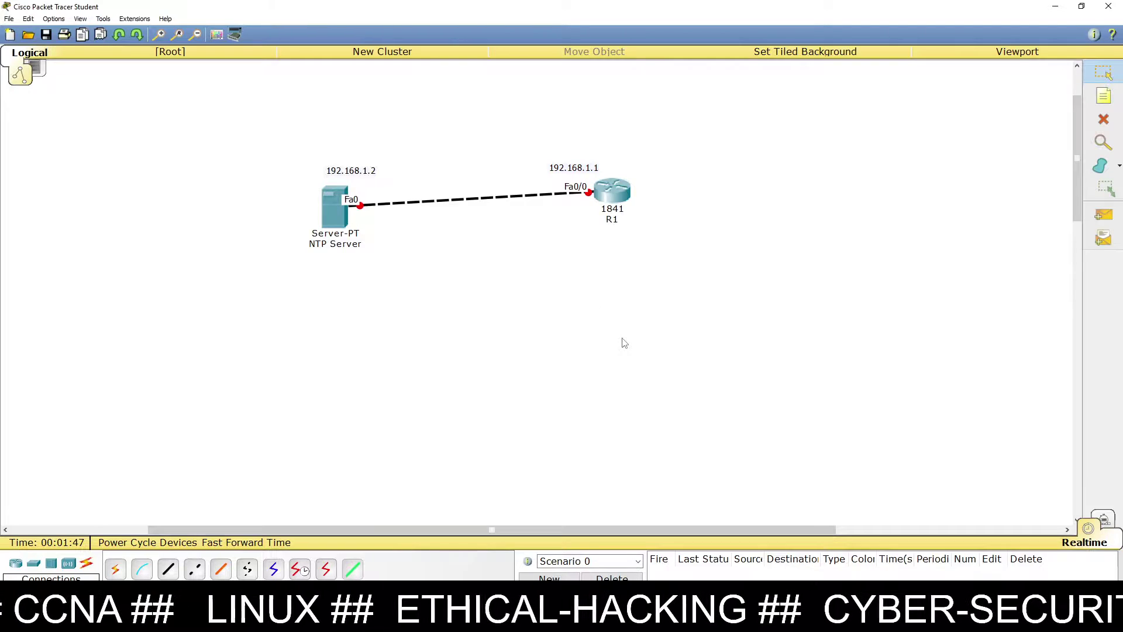
drag(370, 175, 354, 175)
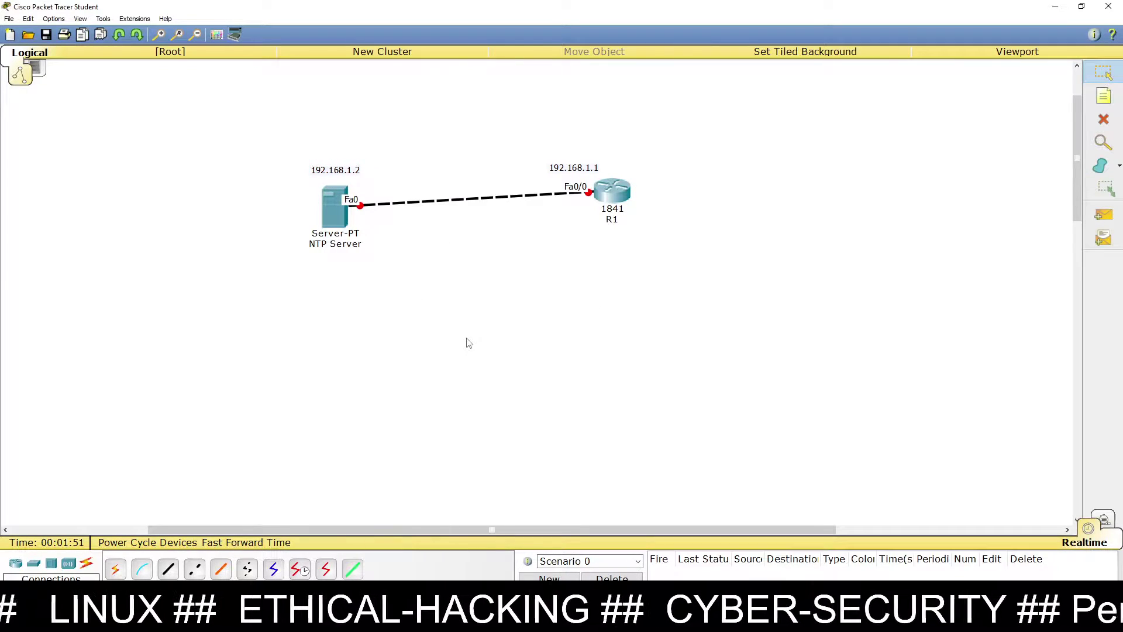
Step: Give the NTP Server IP 192.168.1.2, mask 255.255.255.0 and gateway 192.168.1.1
click(342, 217)
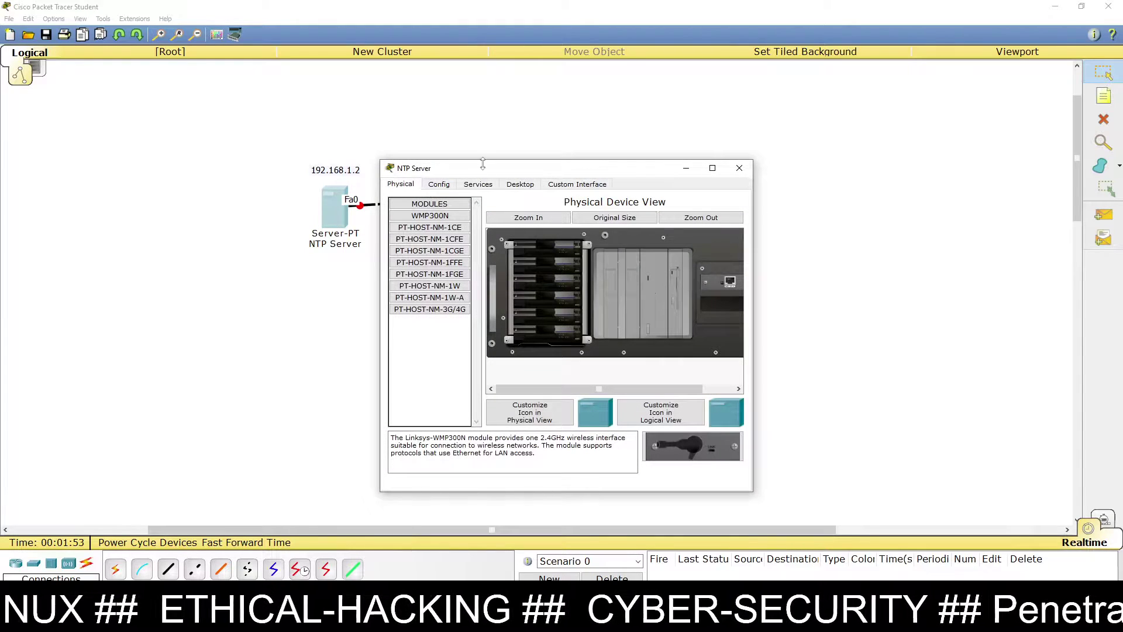
drag(483, 164, 746, 146)
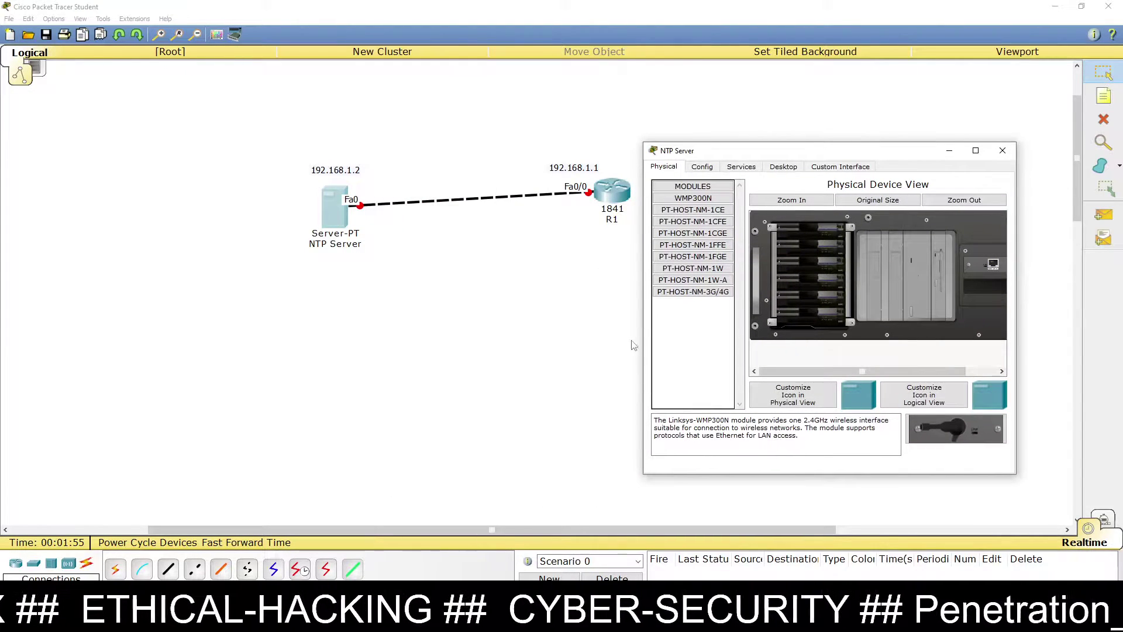
click(784, 168)
click(696, 215)
click(765, 259)
text(192.168)
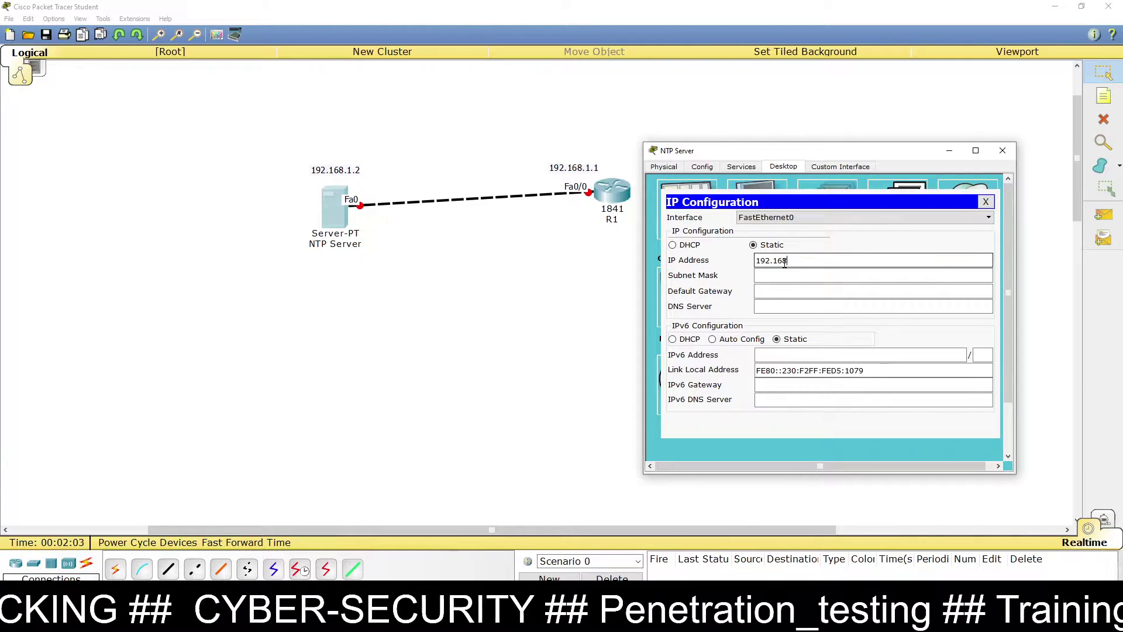
text(.1.2)
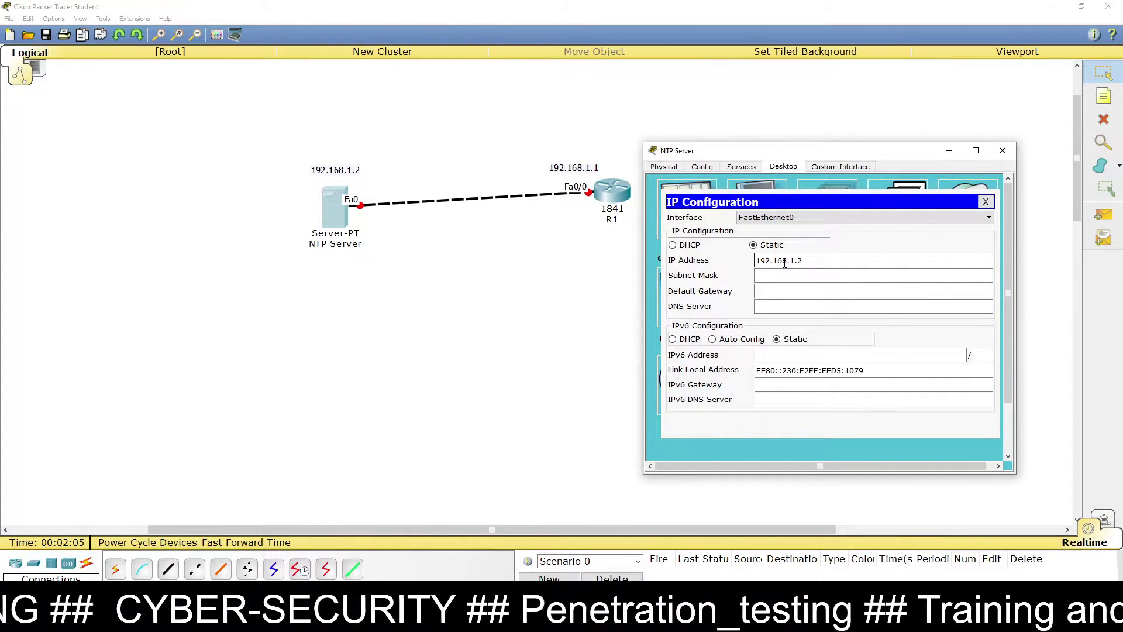
key(Tab)
key(Tab)
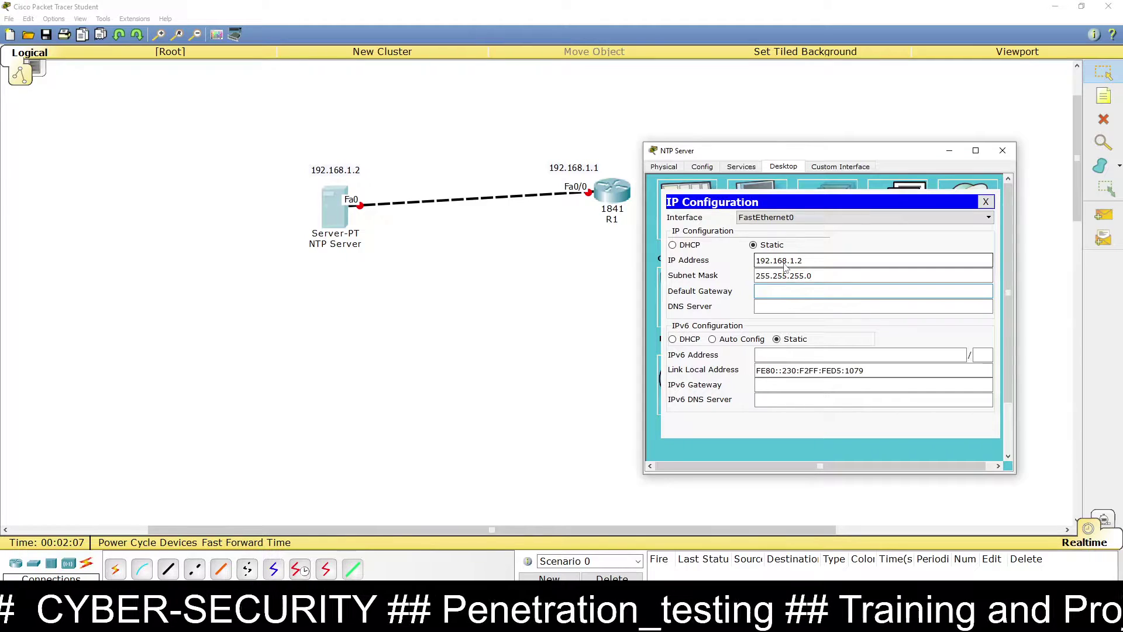
text(192.16)
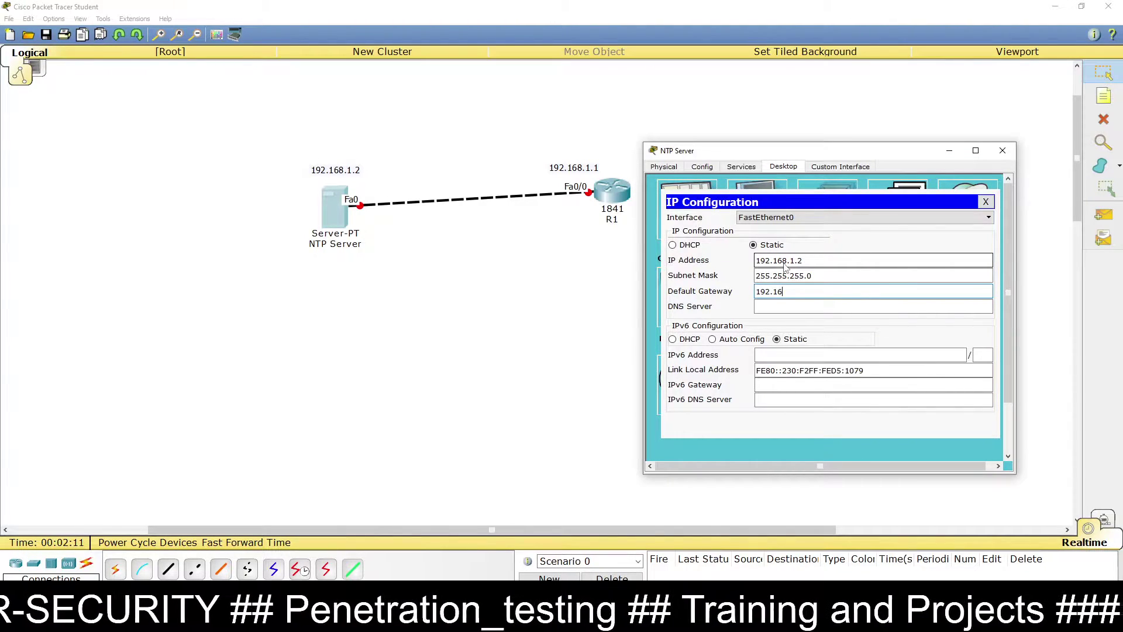
text(8.1.1)
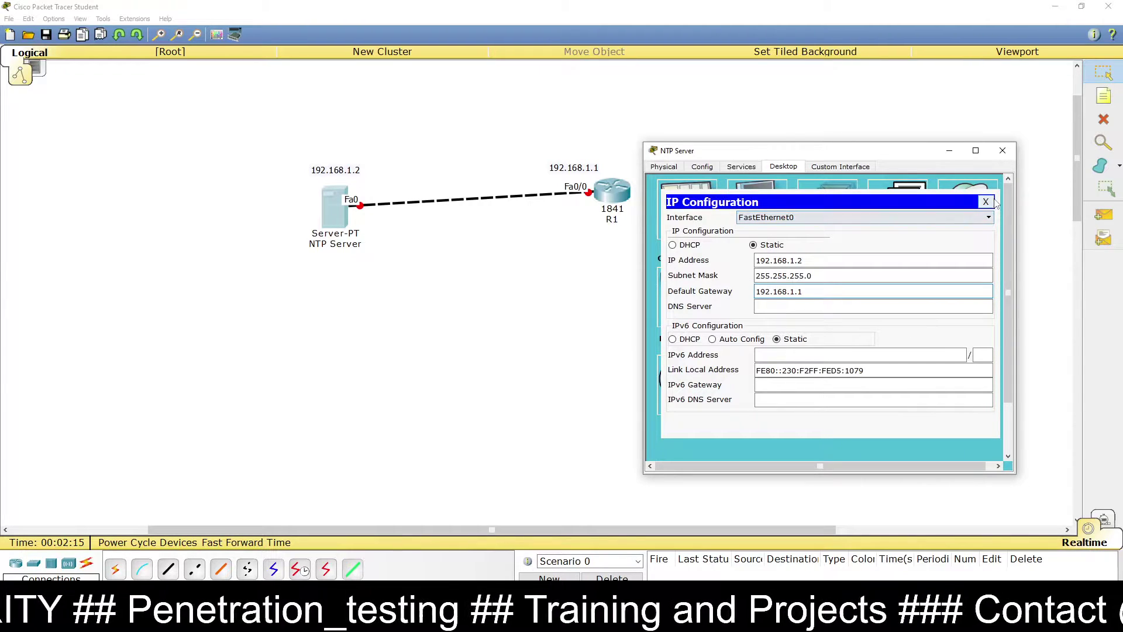
Step: Switch the server's NTP service on and enable authentication
click(985, 202)
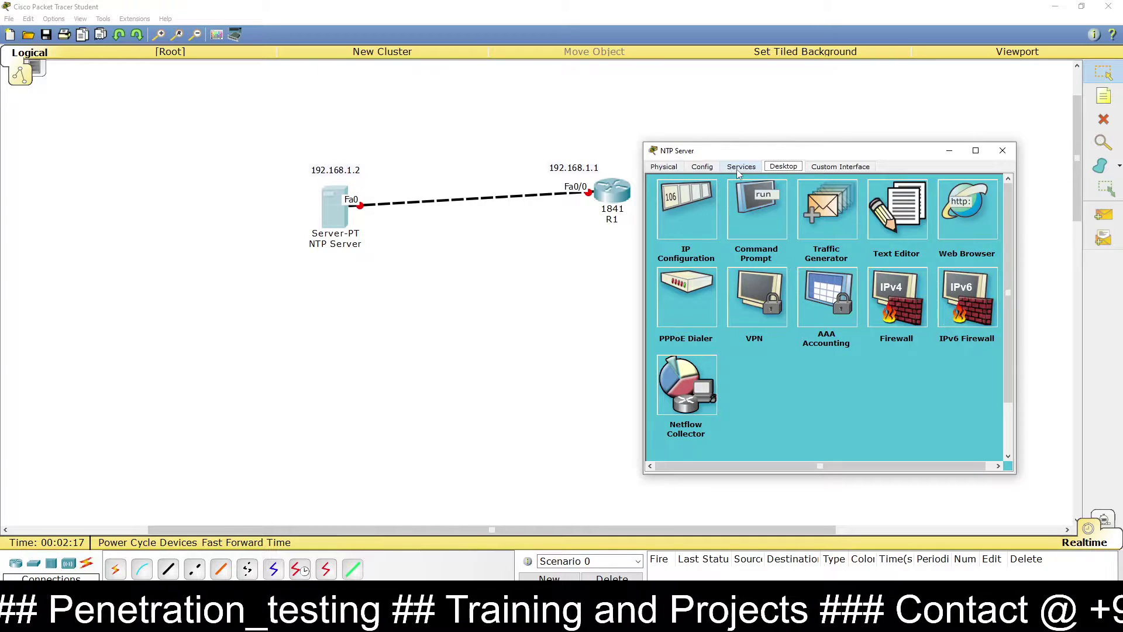
click(740, 168)
click(691, 284)
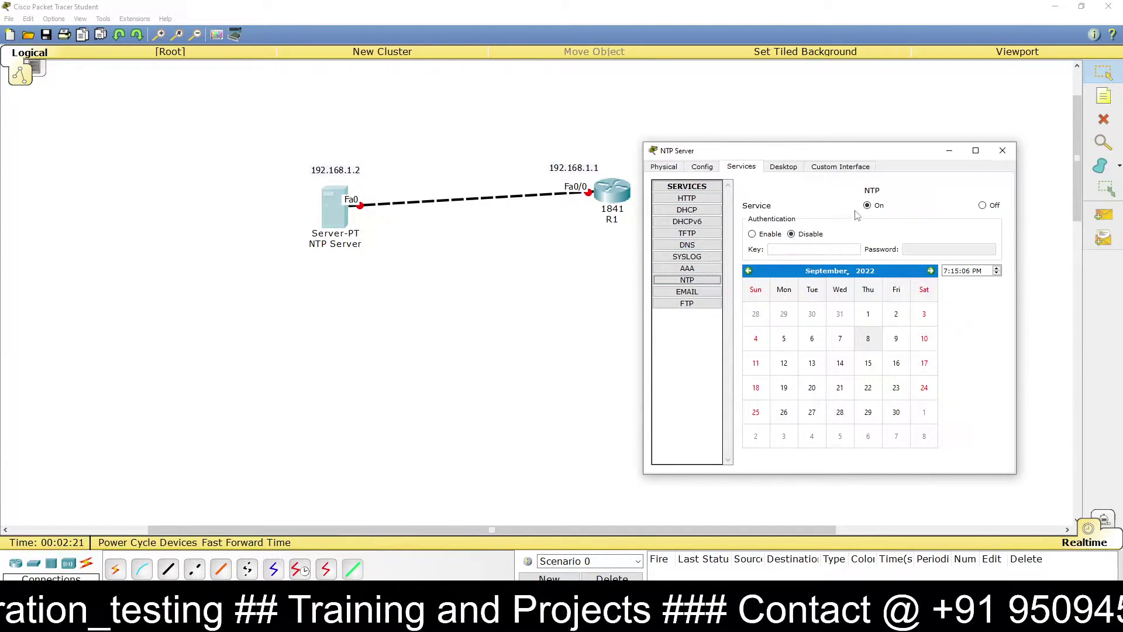
click(988, 207)
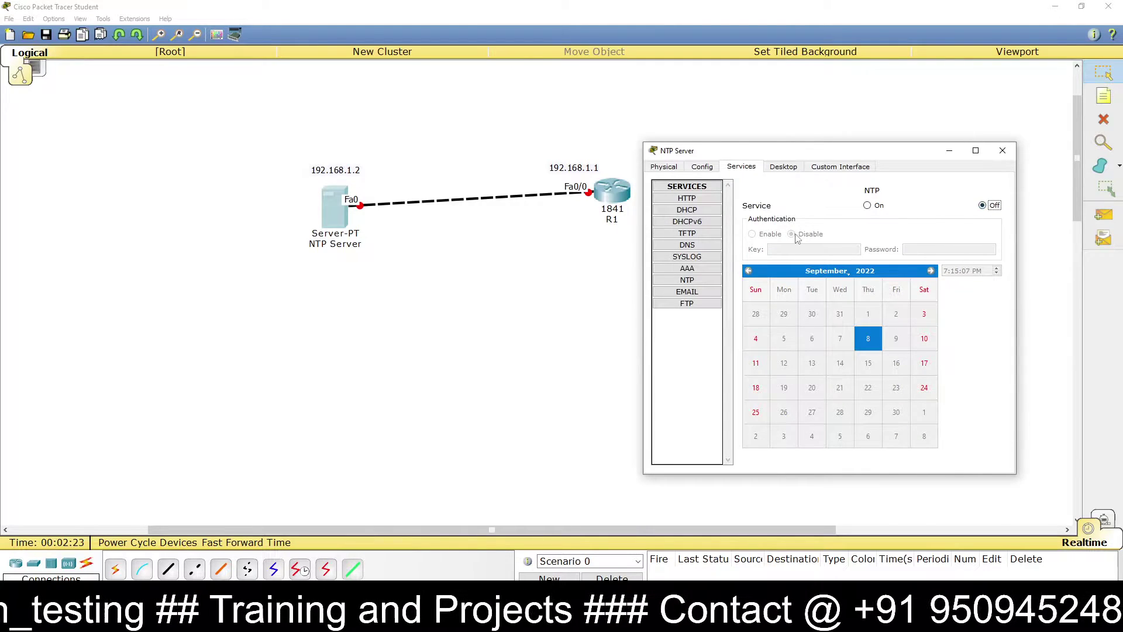
click(878, 208)
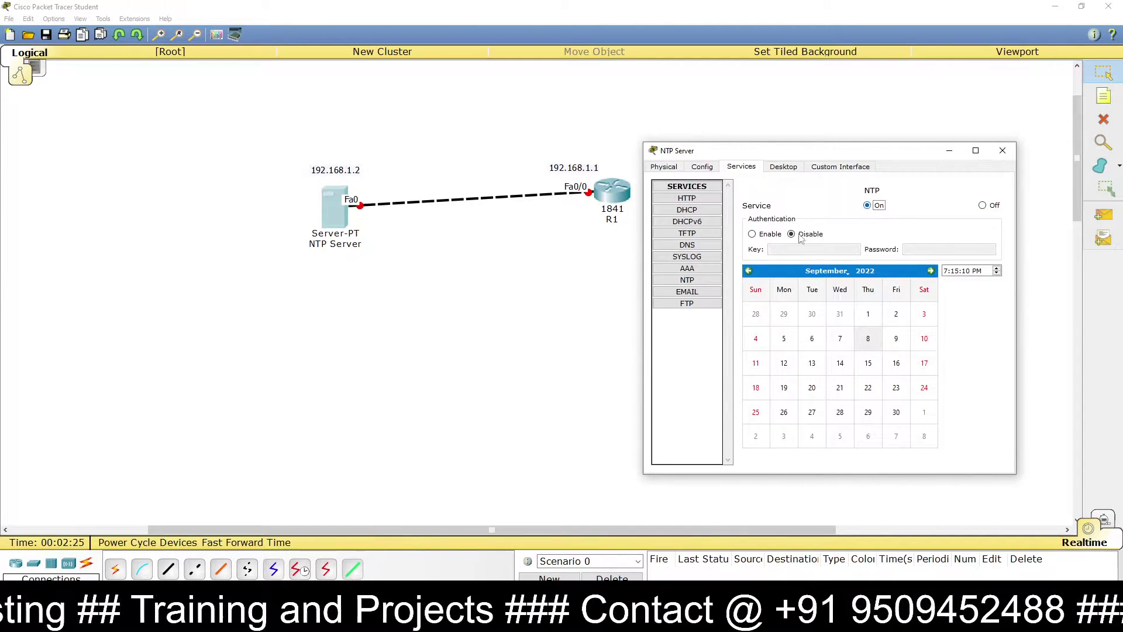
click(768, 236)
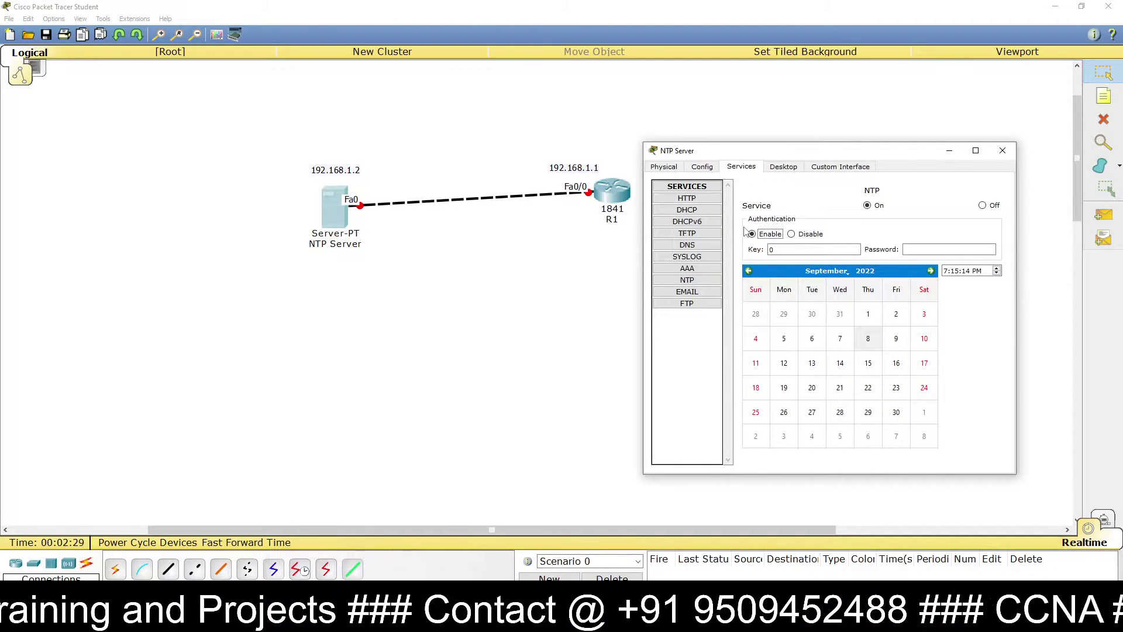
Step: Fill in the NTP authentication key and password, confirm NTP is on, and close the window
double_click(773, 251)
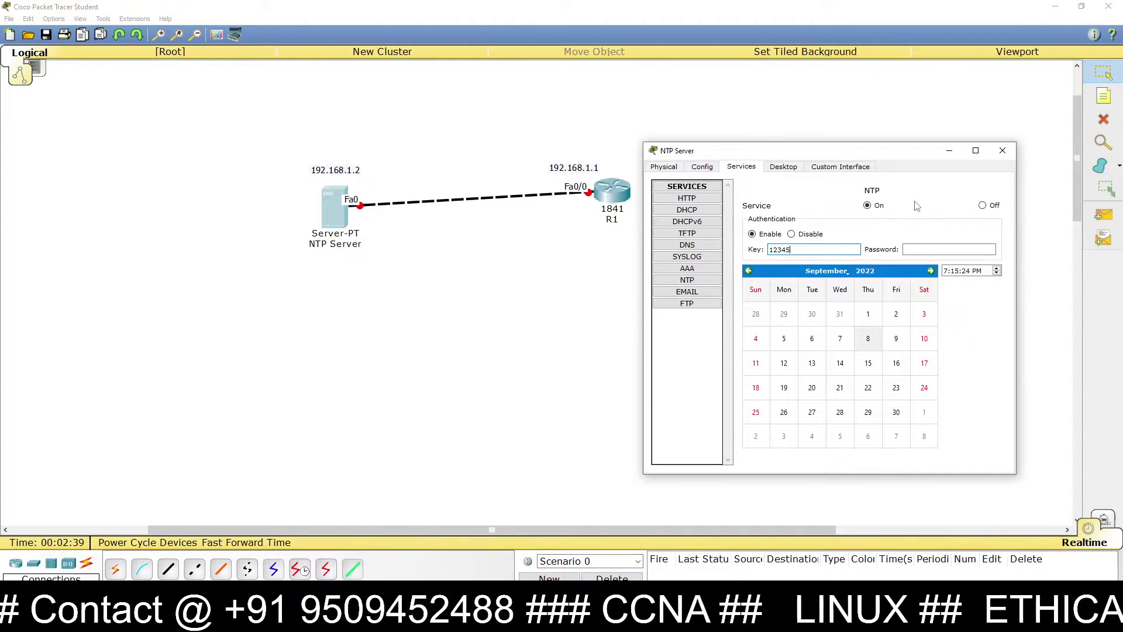
click(953, 247)
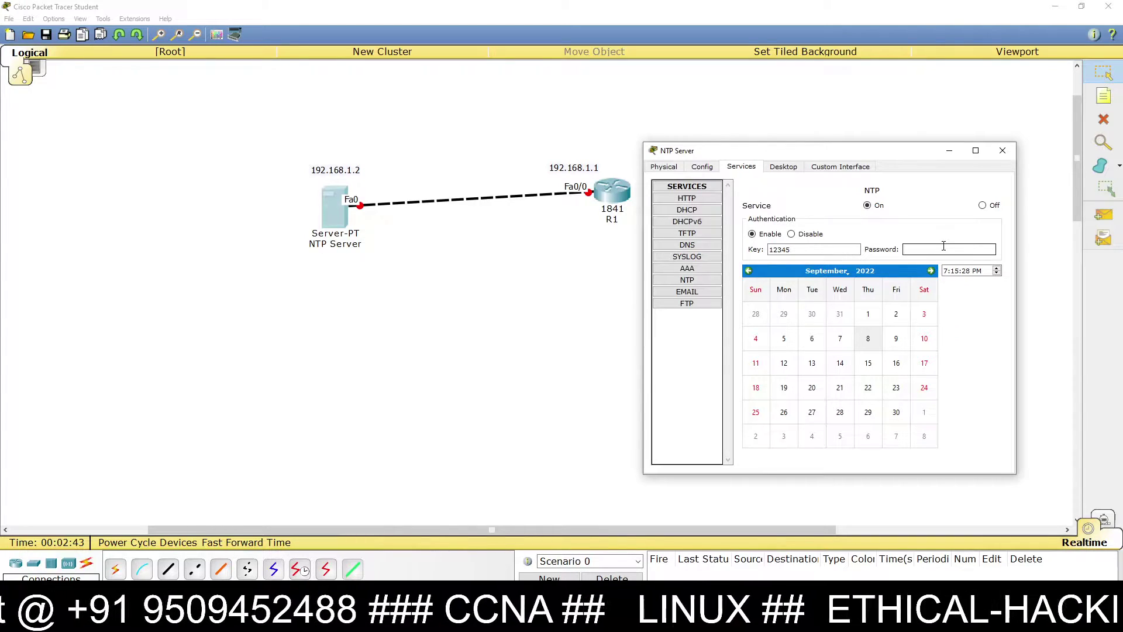
text(cisco)
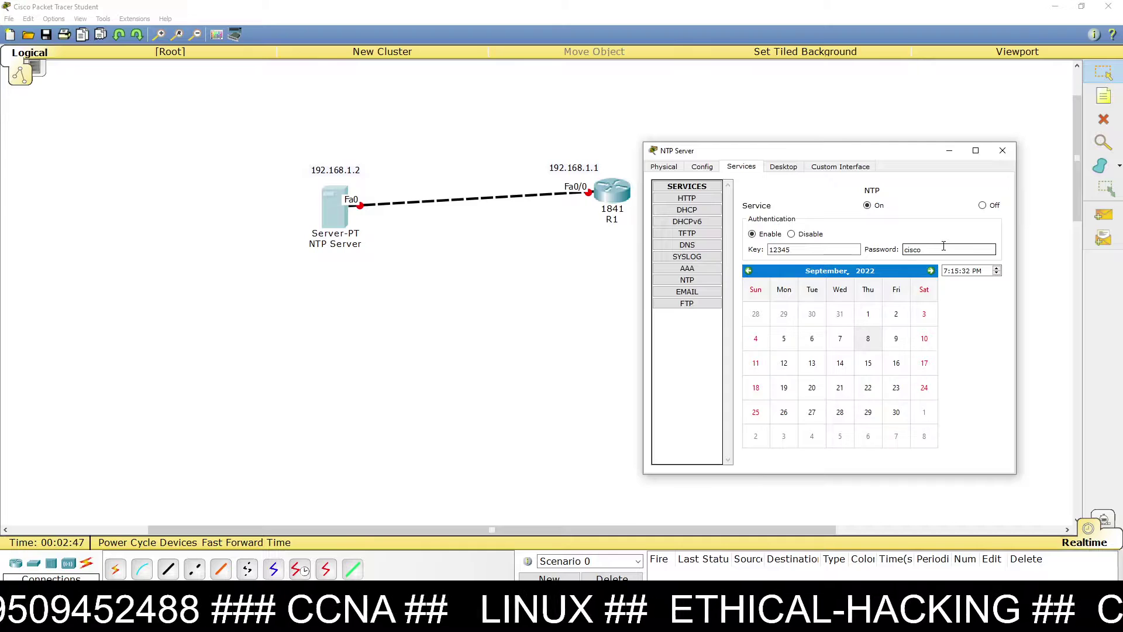
click(788, 251)
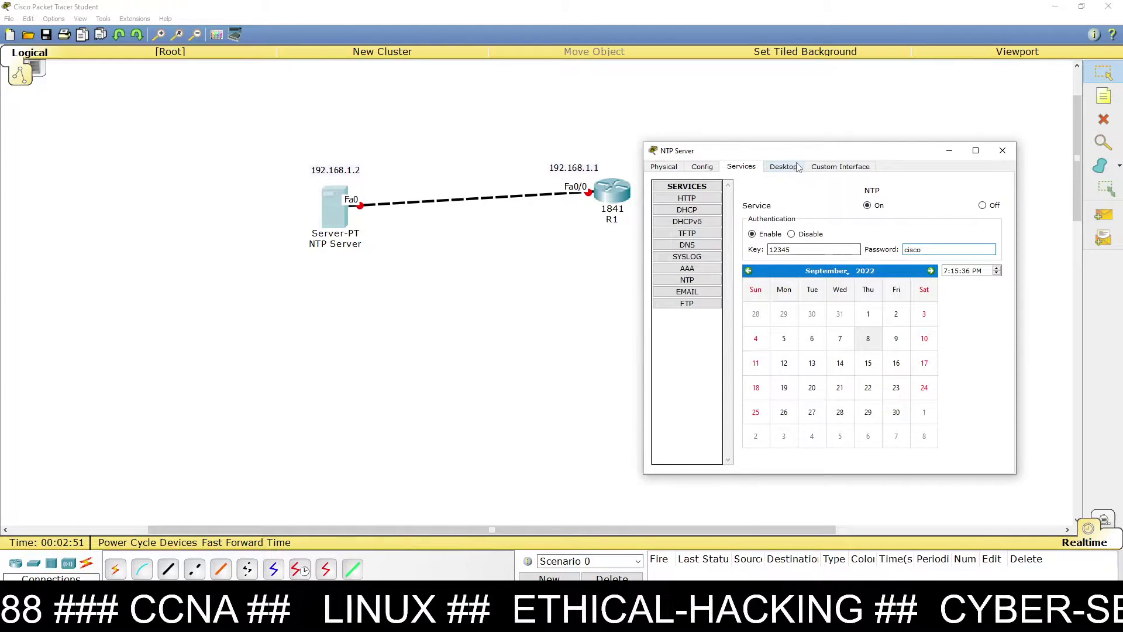
drag(798, 159, 832, 115)
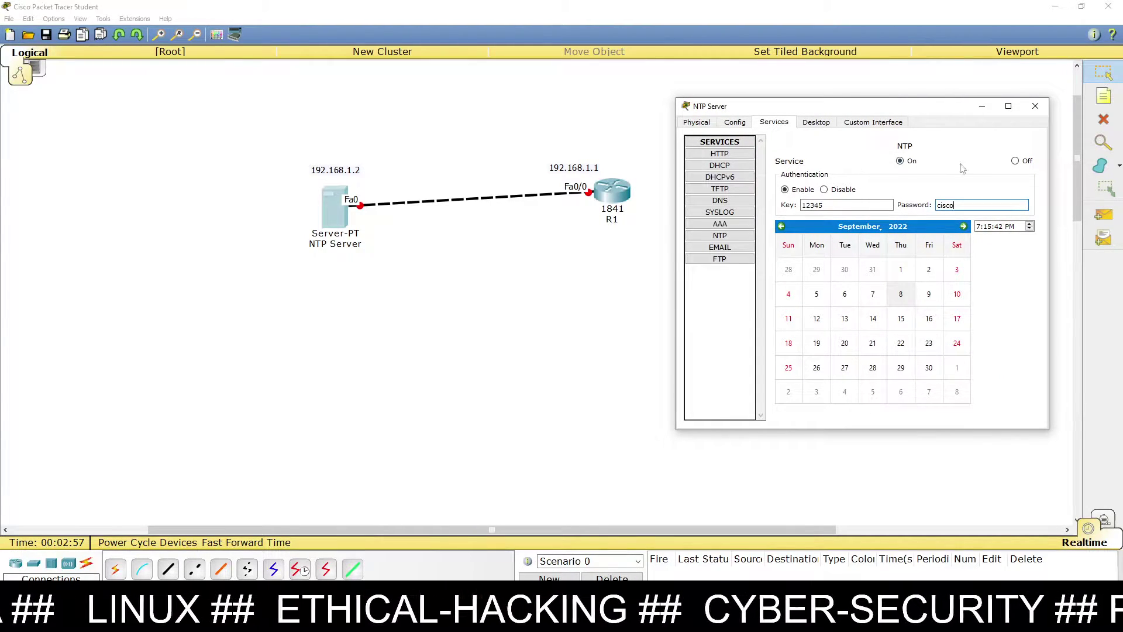
click(1016, 162)
click(900, 162)
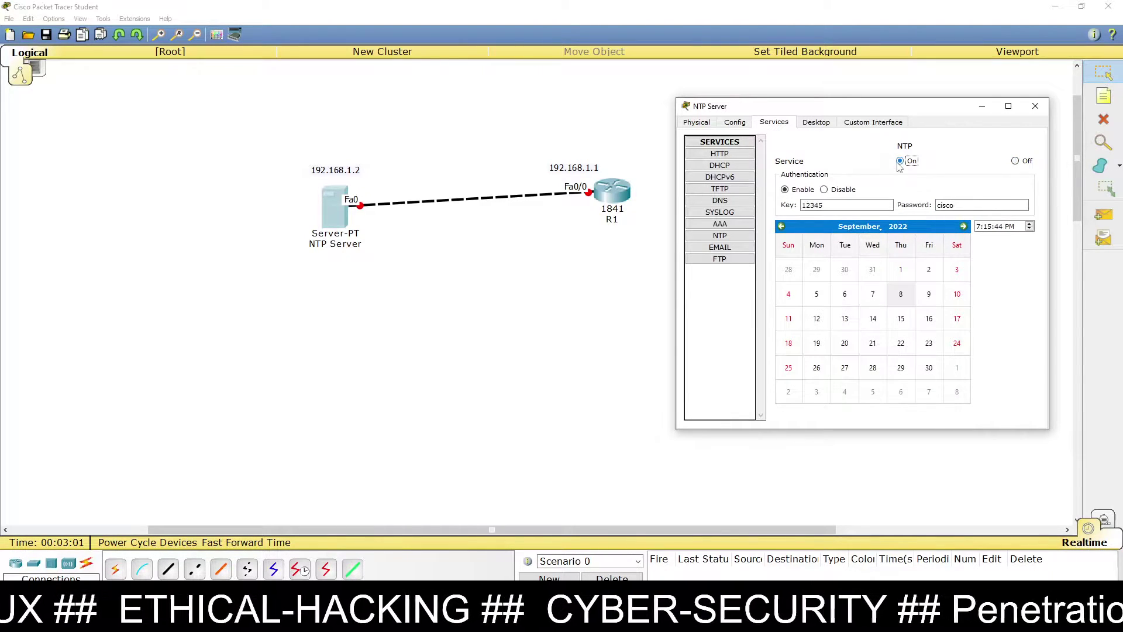
click(1035, 106)
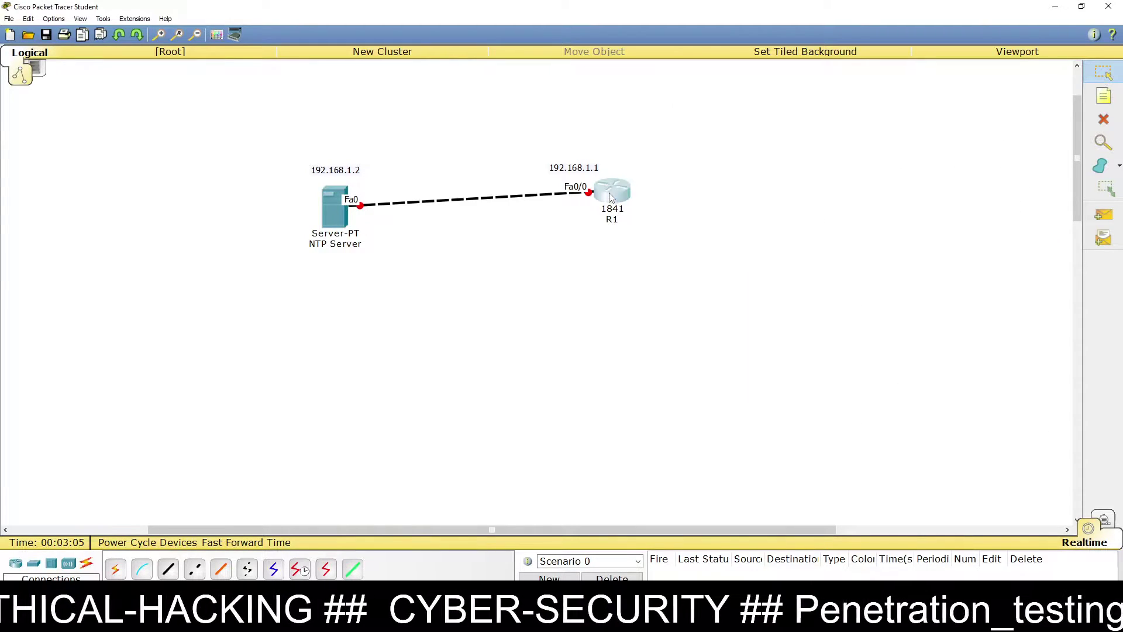
Step: Open R1's CLI in a widened window and decline the initial configuration dialog
click(611, 198)
drag(496, 178, 770, 132)
drag(1018, 216, 1079, 213)
click(736, 135)
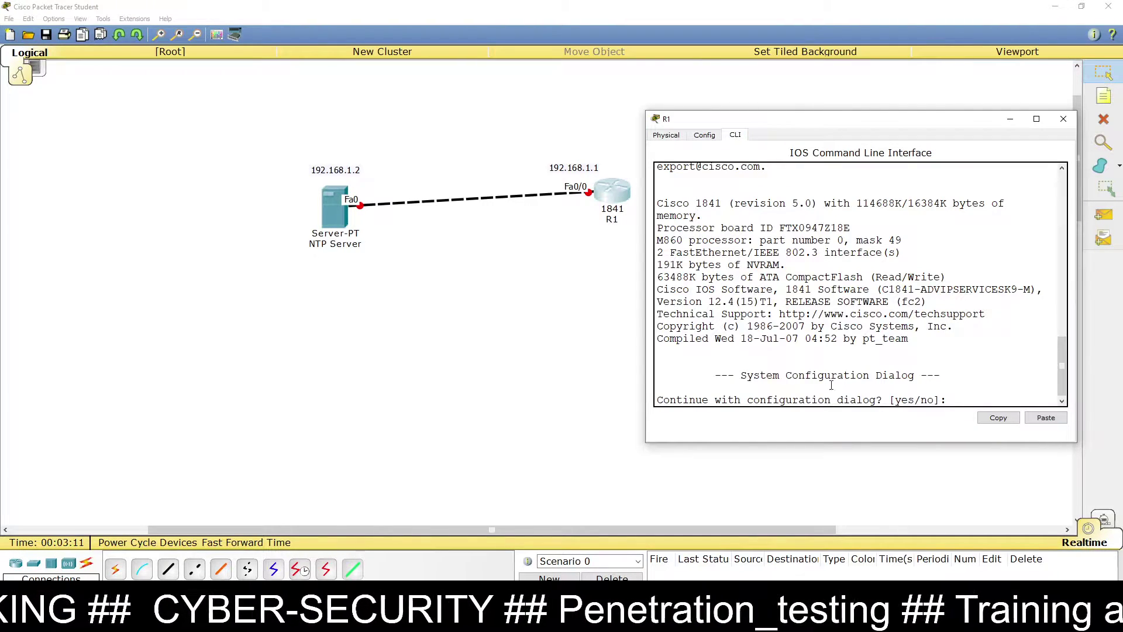
text(n)
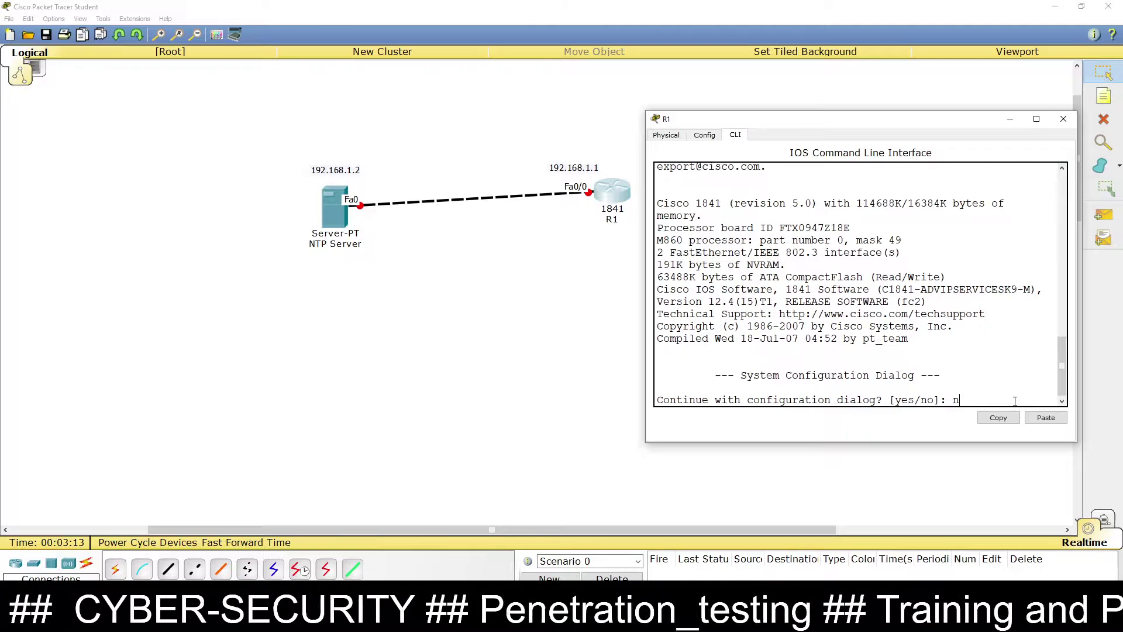
text(o)
key(Return)
key(Return)
Step: Set the router's hostname to r1 from global configuration mode
text(en)
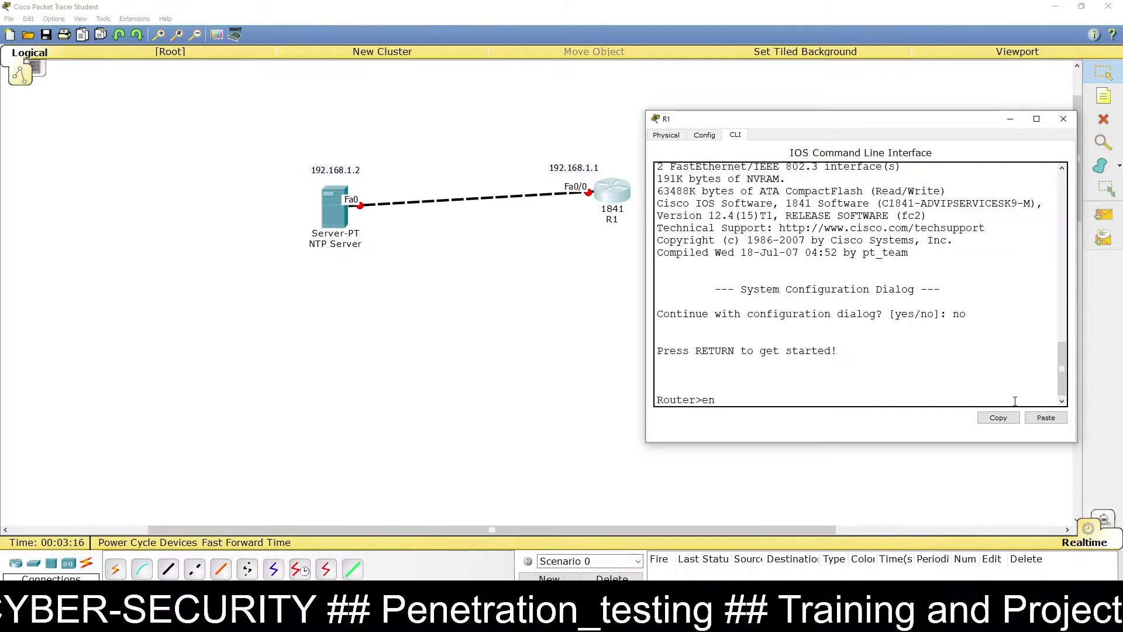
key(Return)
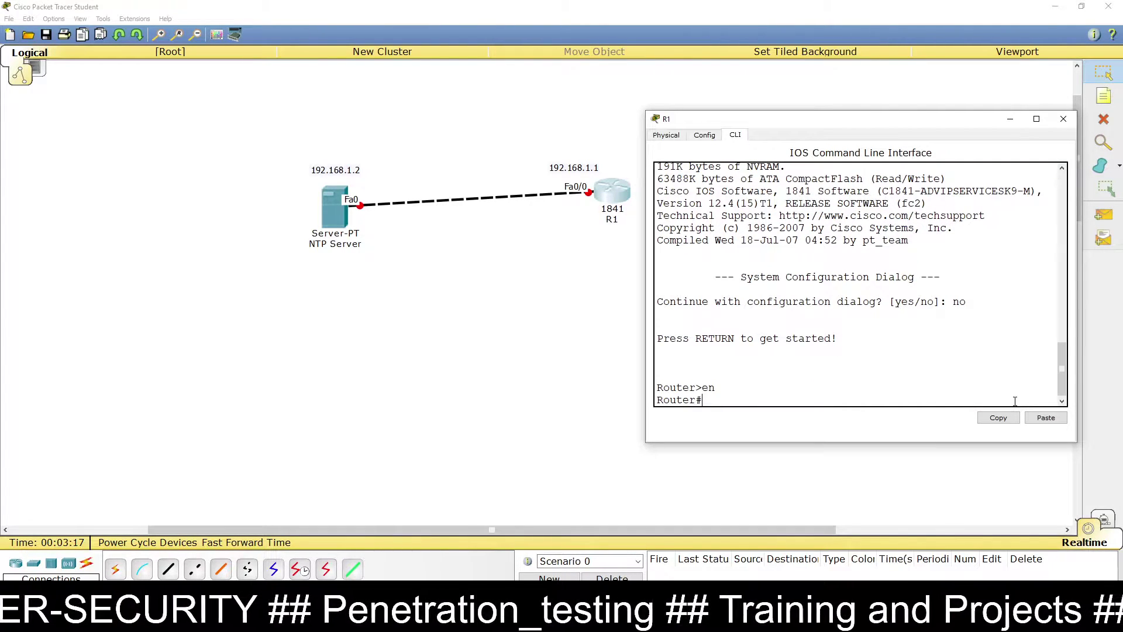
text(config t)
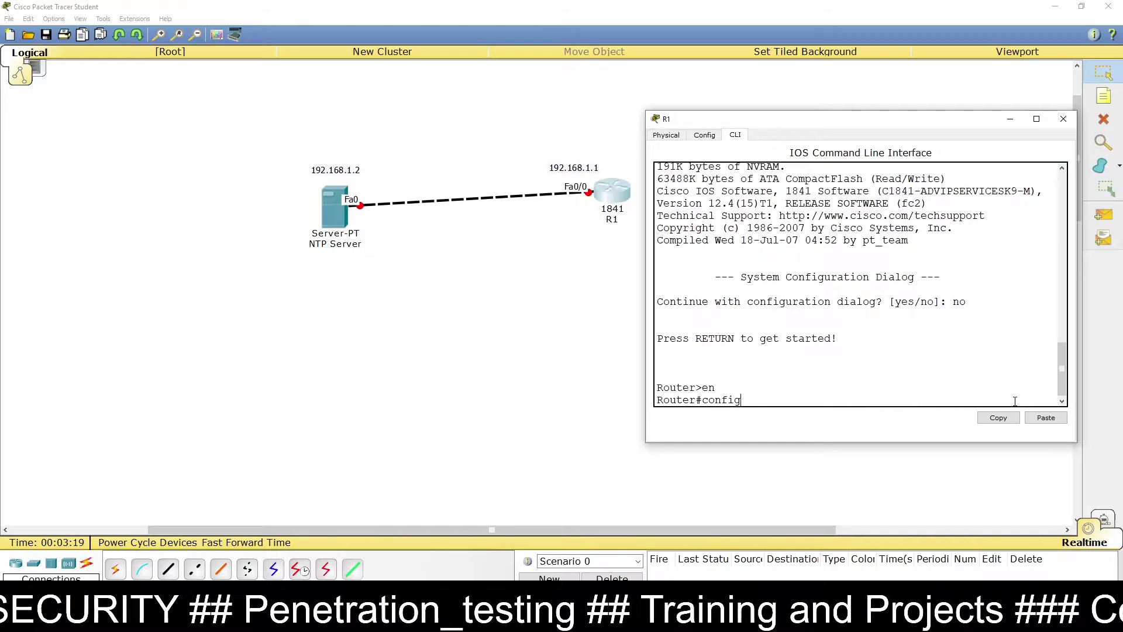
key(Return)
text(host)
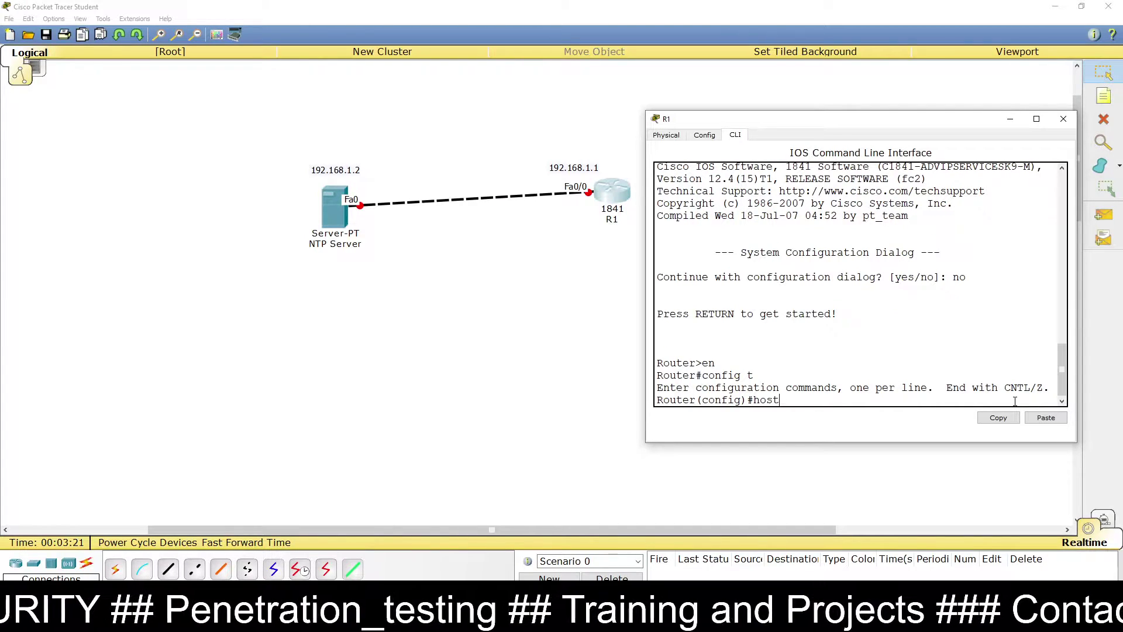
text( r1)
key(Return)
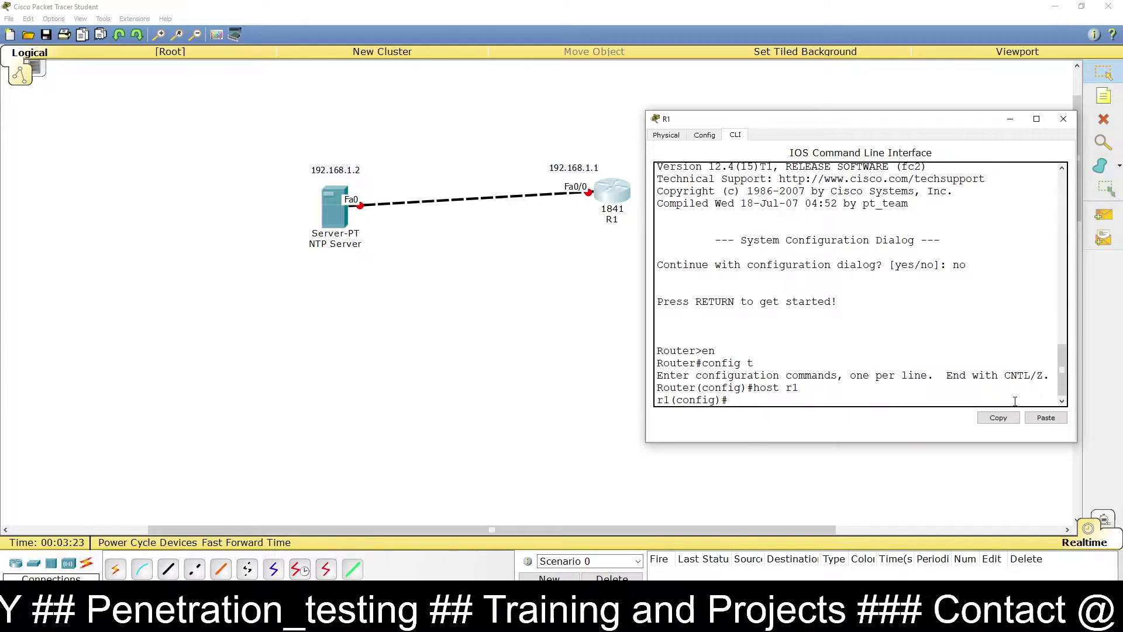
text(exit)
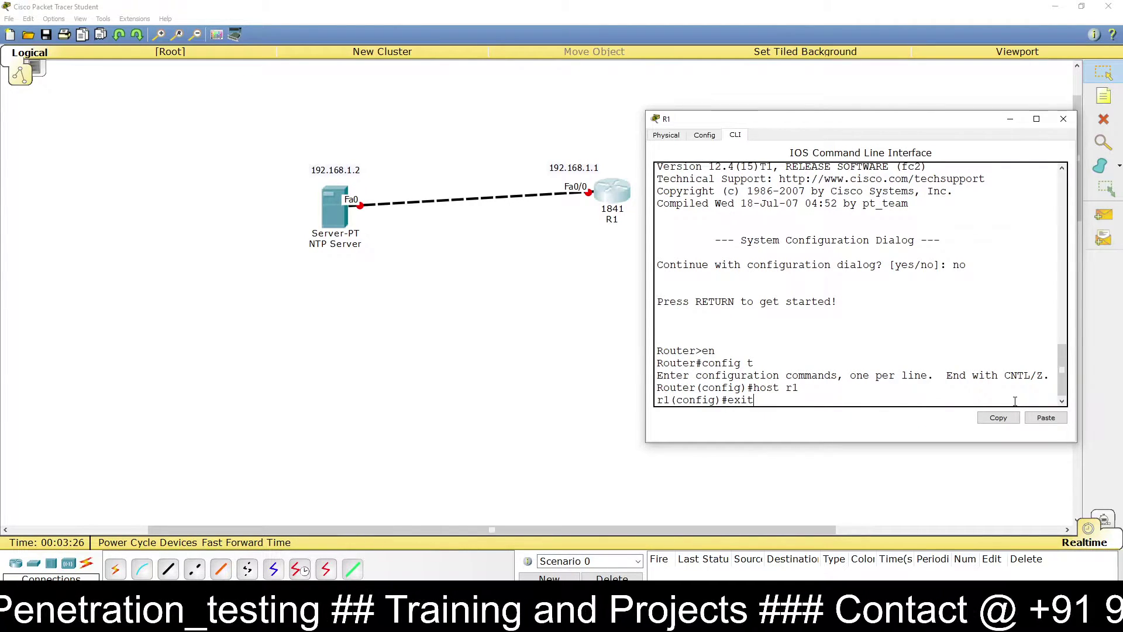
key(Return)
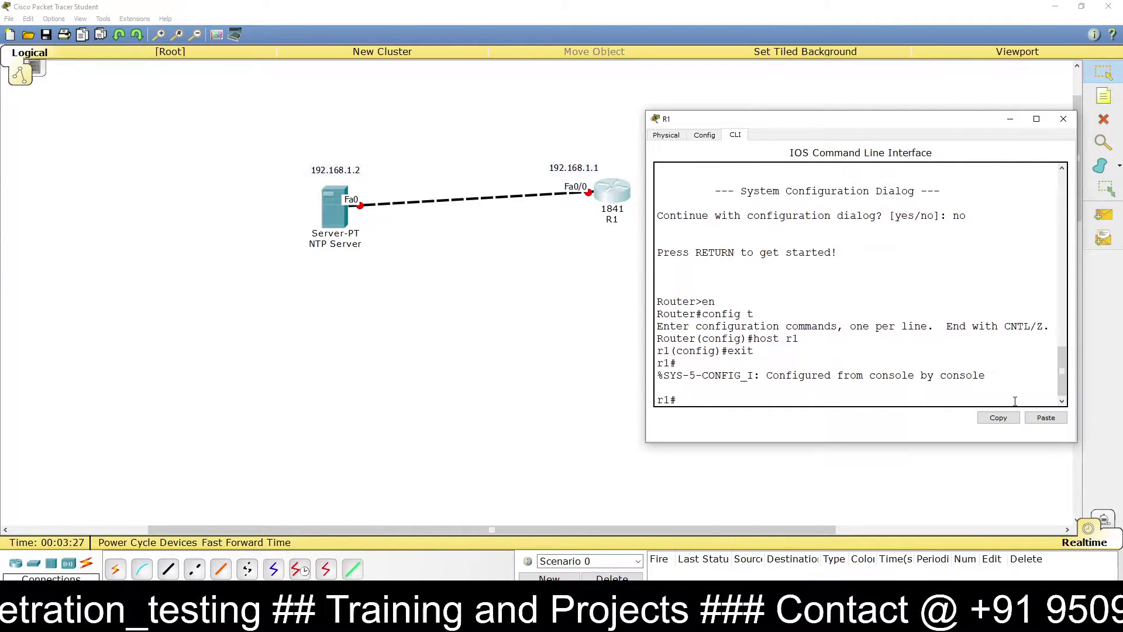
Step: Run show clock and highlight its unsynchronised Mon Mar 1 1993 reading
text(show clock)
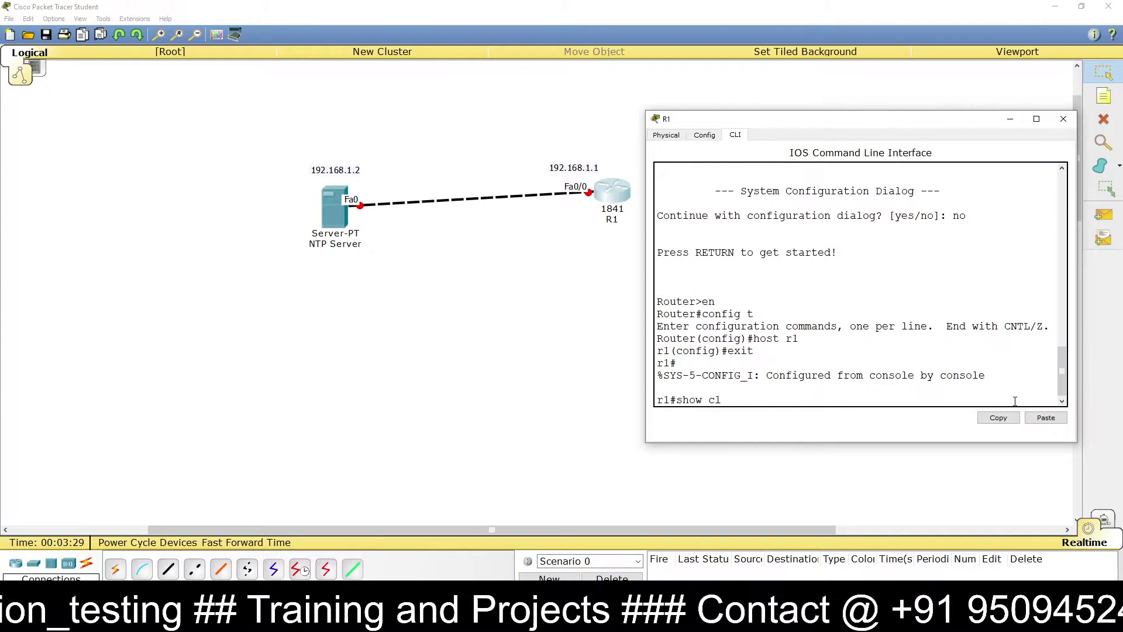
key(Return)
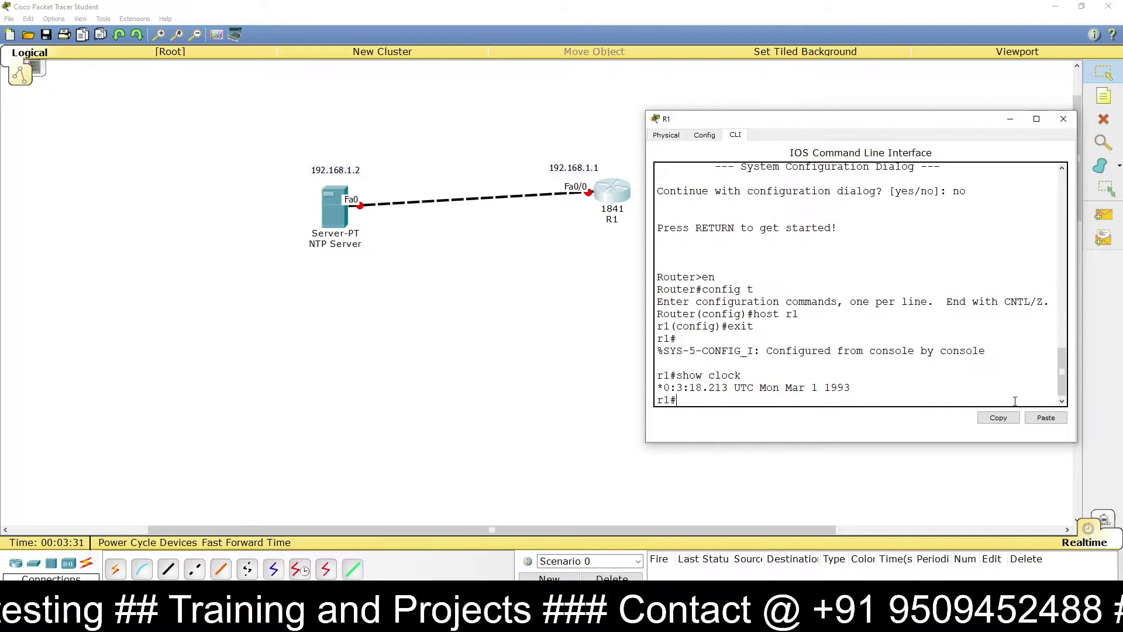
drag(856, 389, 651, 385)
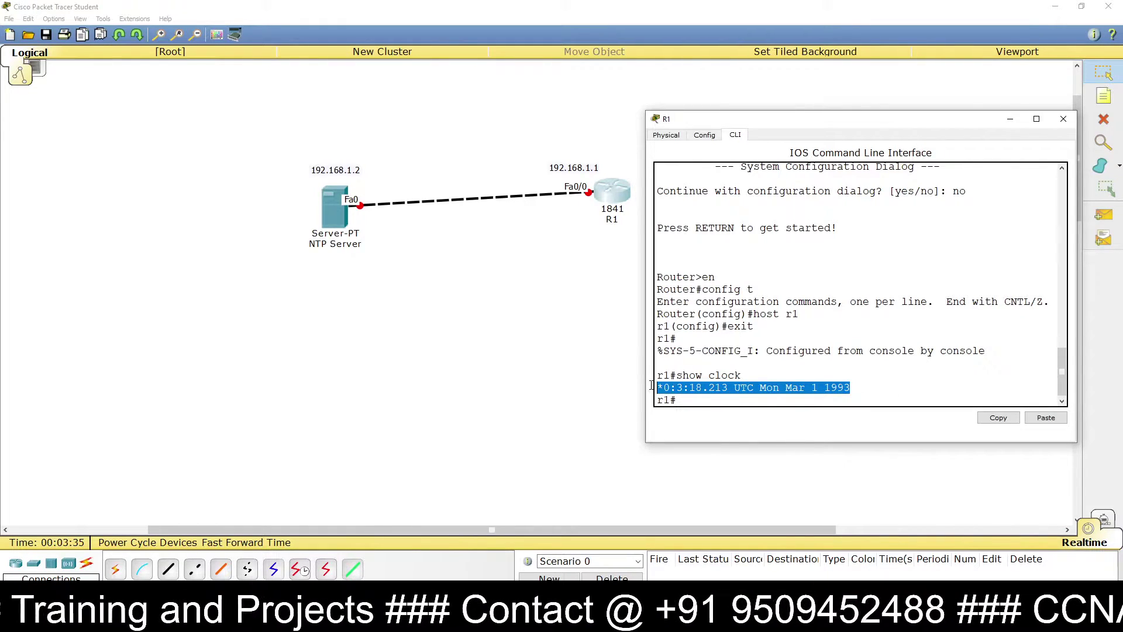
click(316, 275)
click(338, 206)
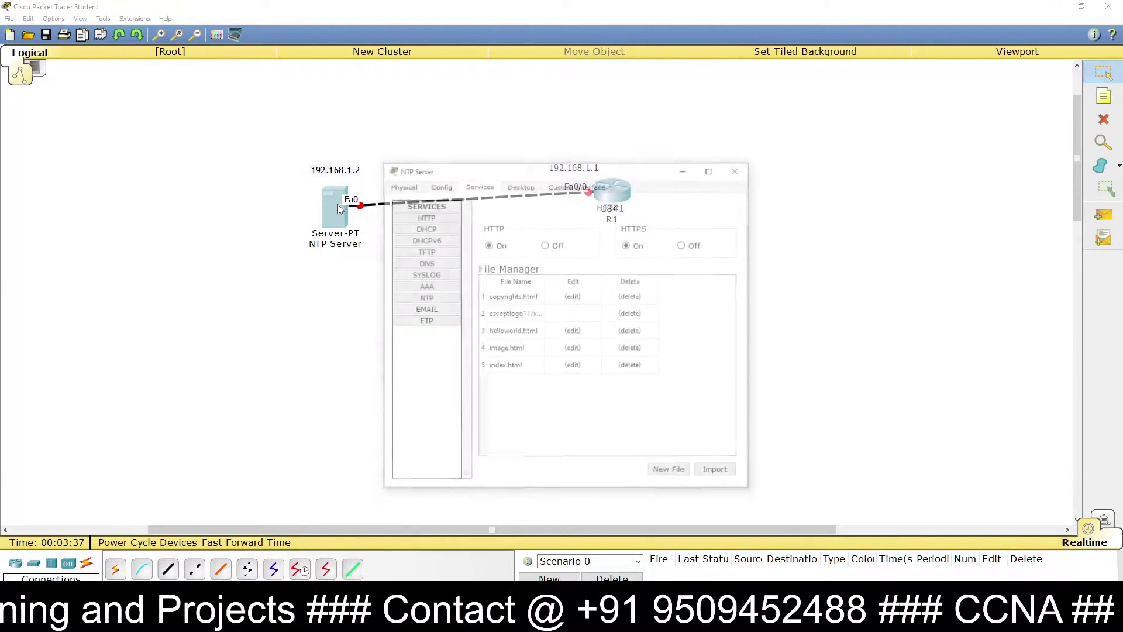
click(439, 299)
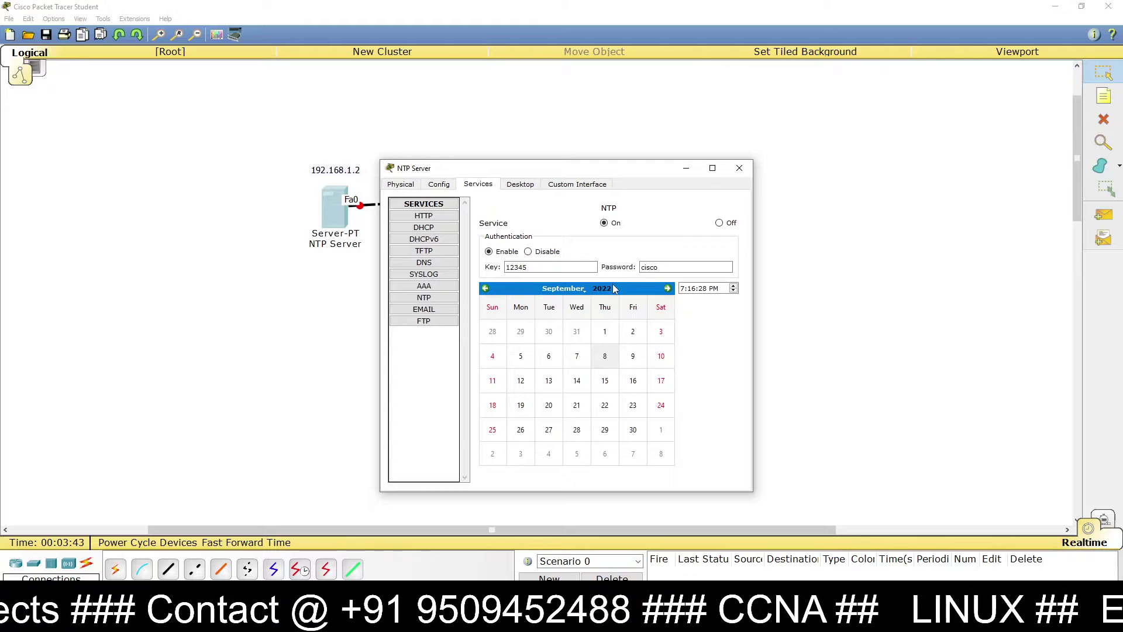
click(746, 169)
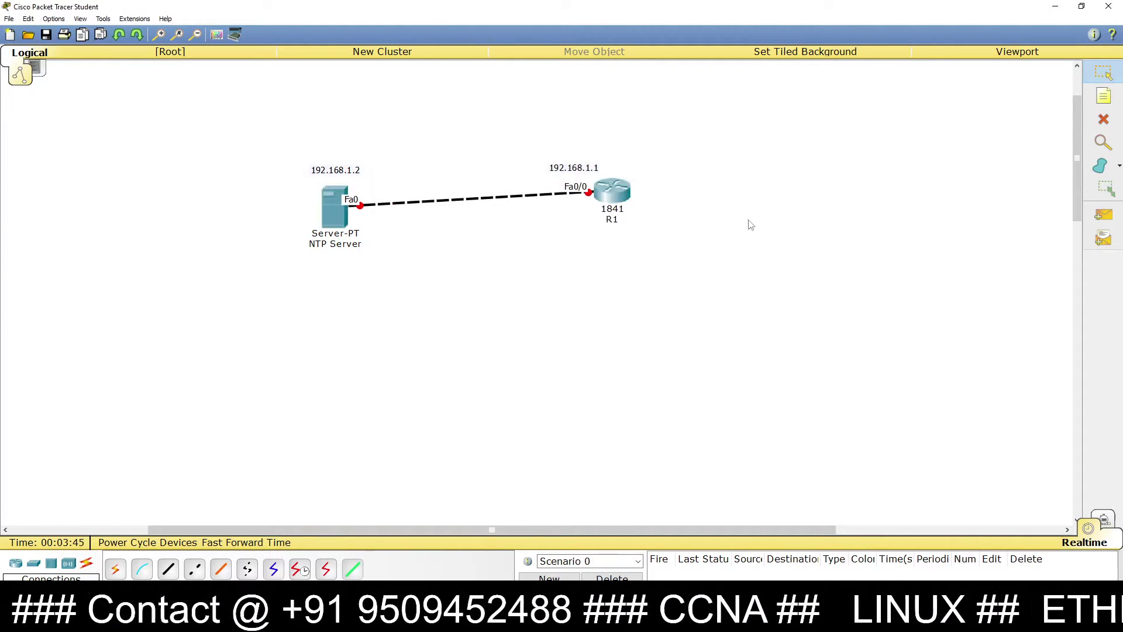
click(626, 199)
Step: In global config, set ntp server 192.168.1.2 and begin typing ntp authentication-key 12345
click(768, 392)
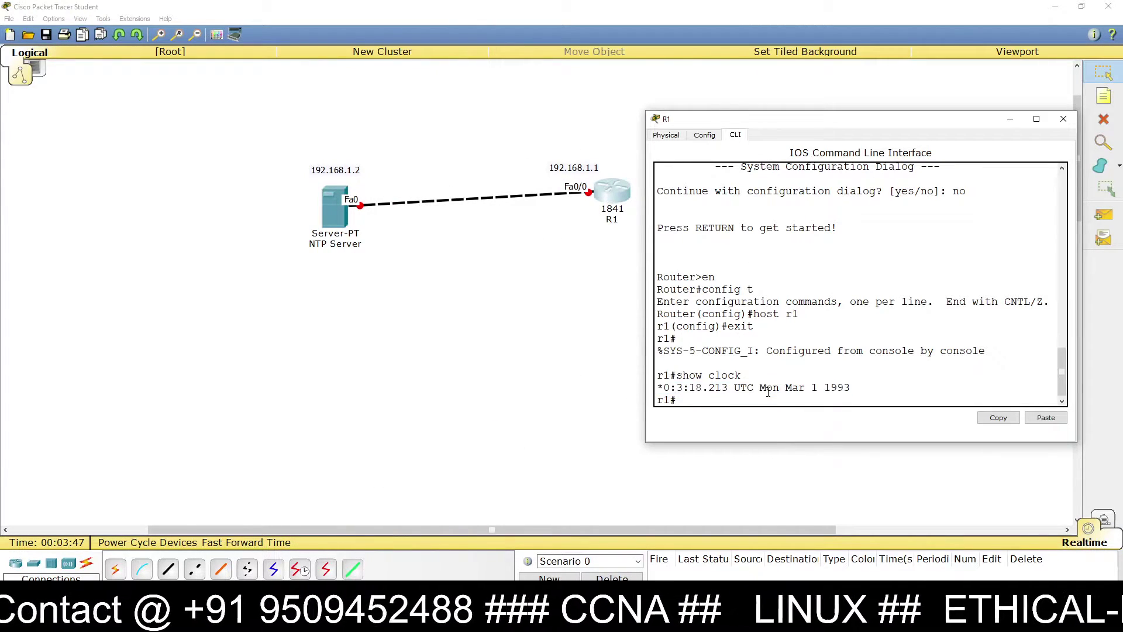
key(Return)
key(Return)
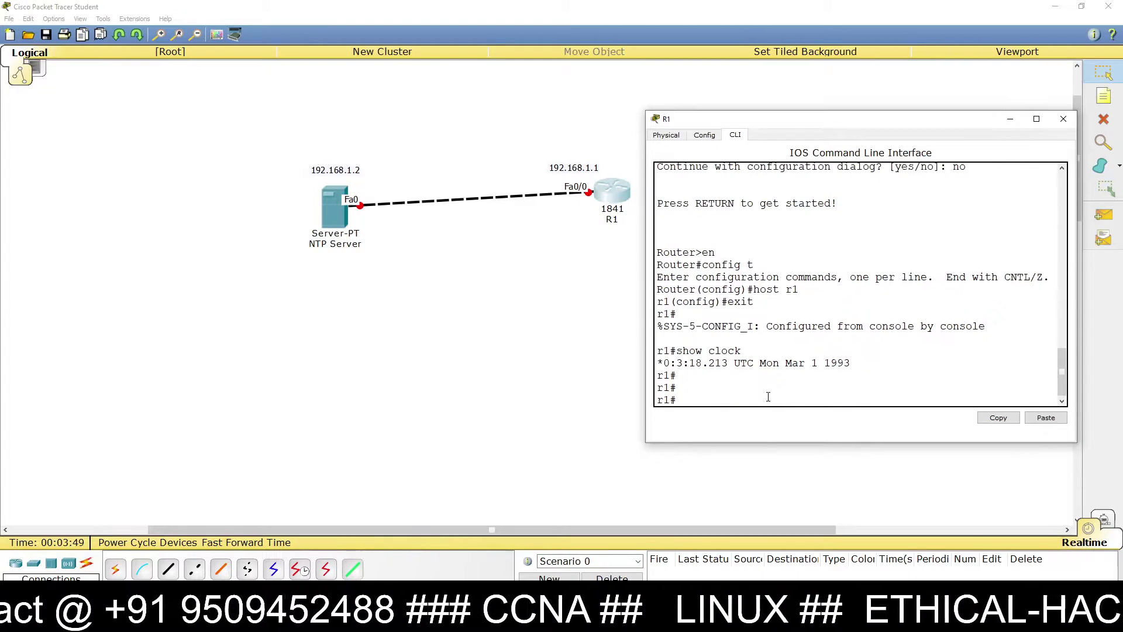
text(config t)
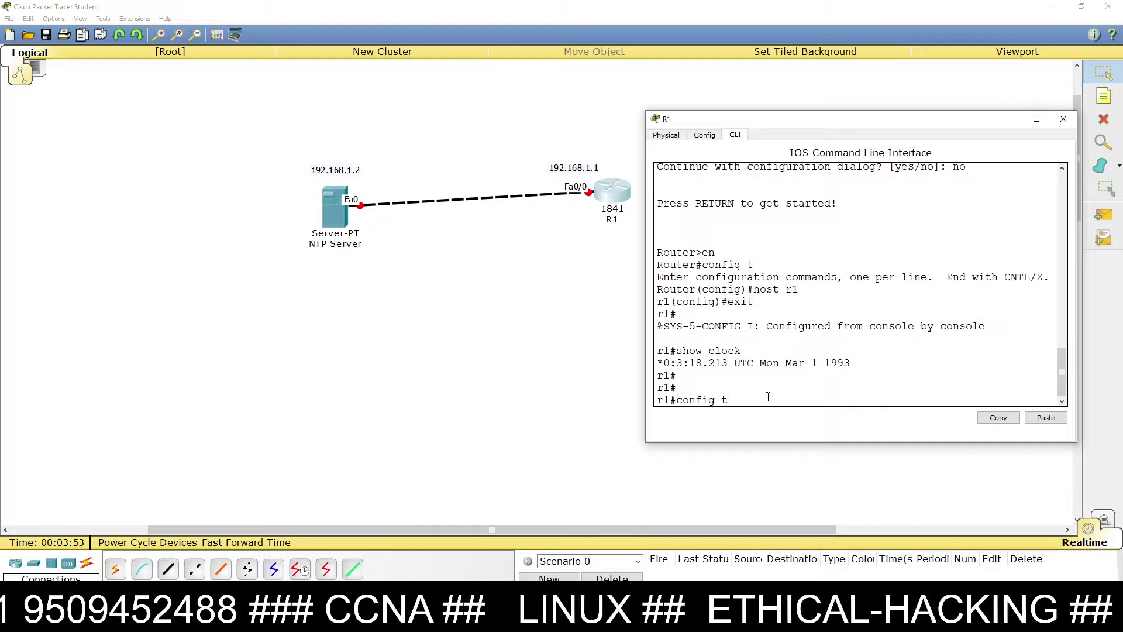
key(Return)
key(Return)
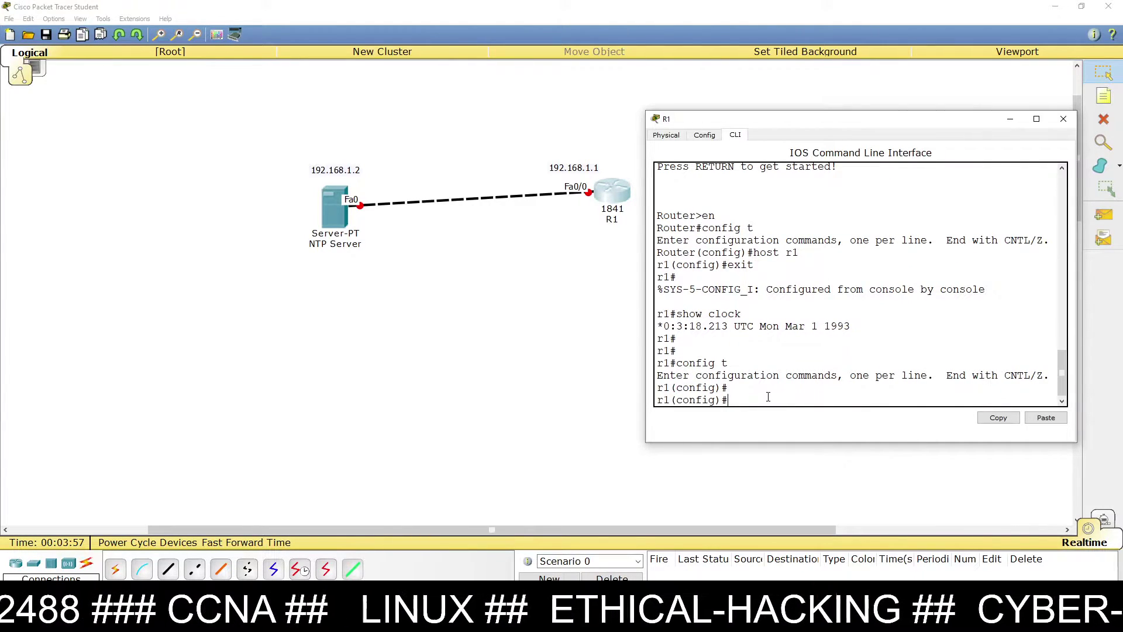
text(ntp server )
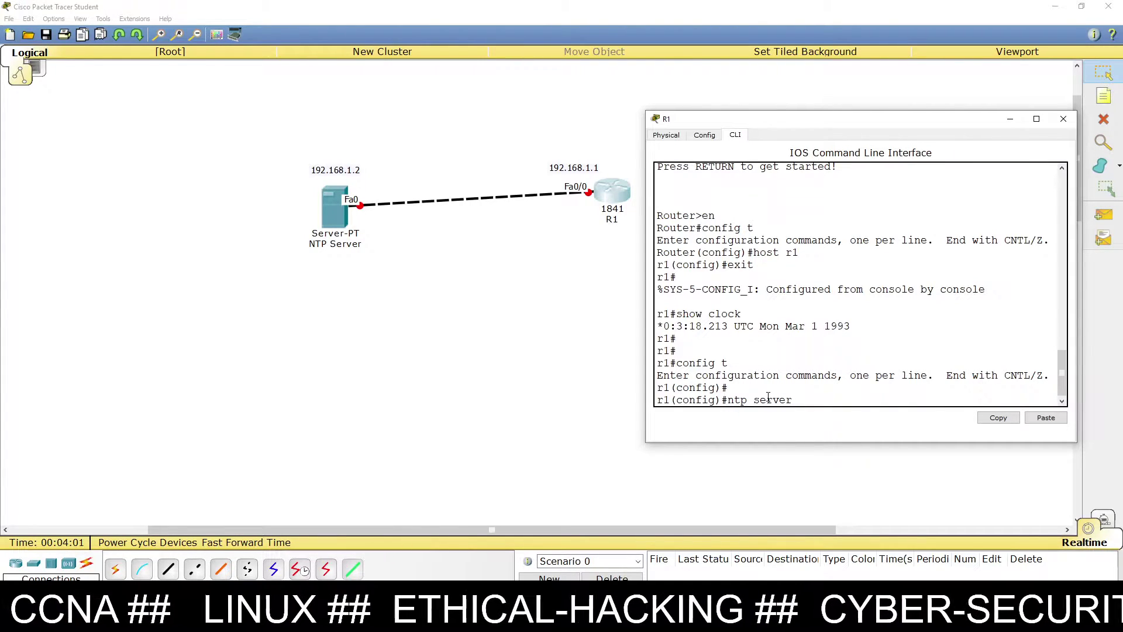
text(18)
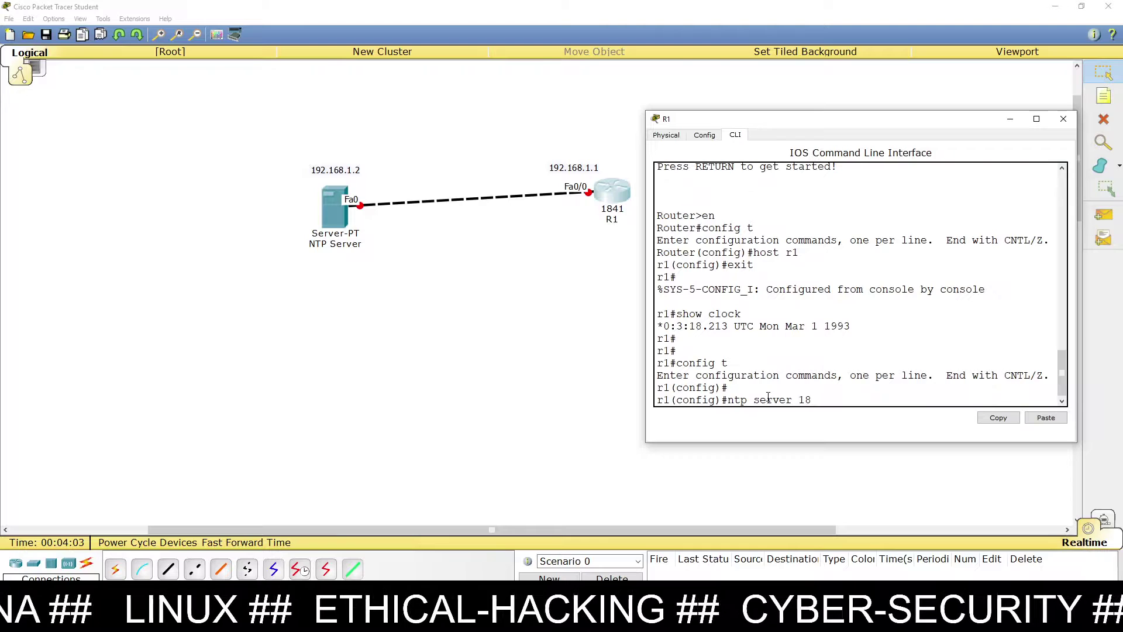
key(BackSpace)
text(92.168.1.2)
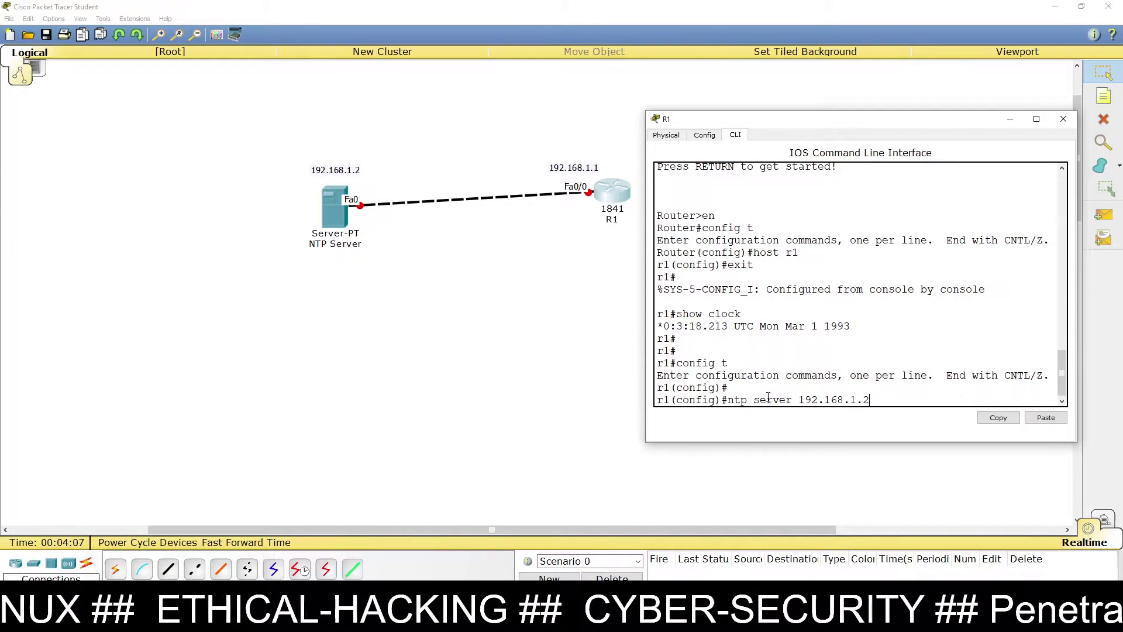
key(Return)
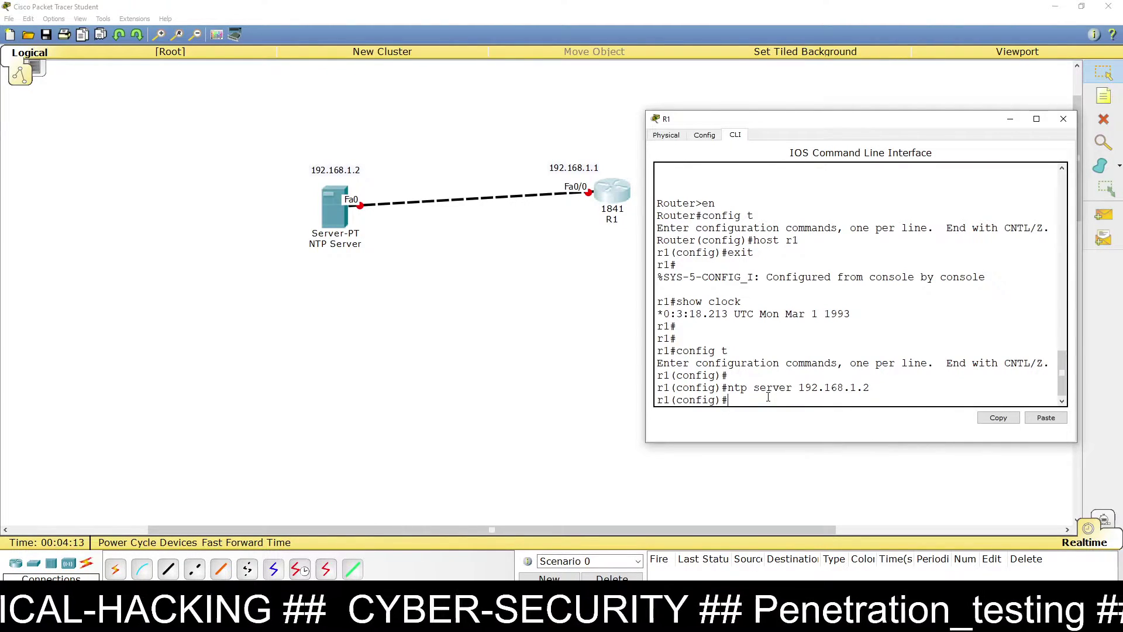
text(ntp)
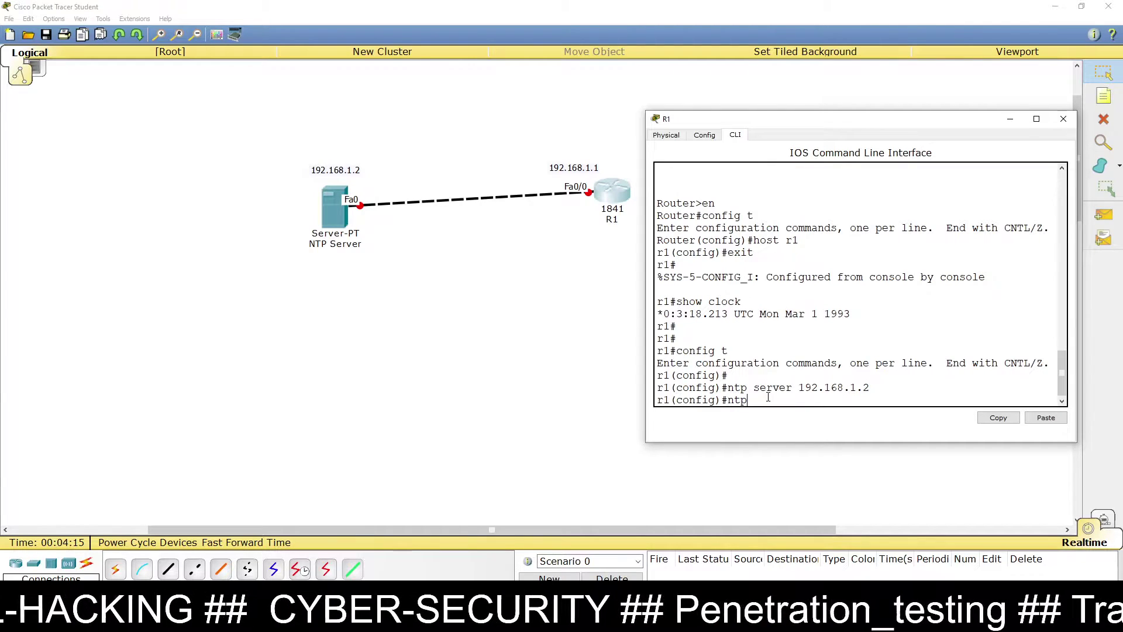
text( authentication)
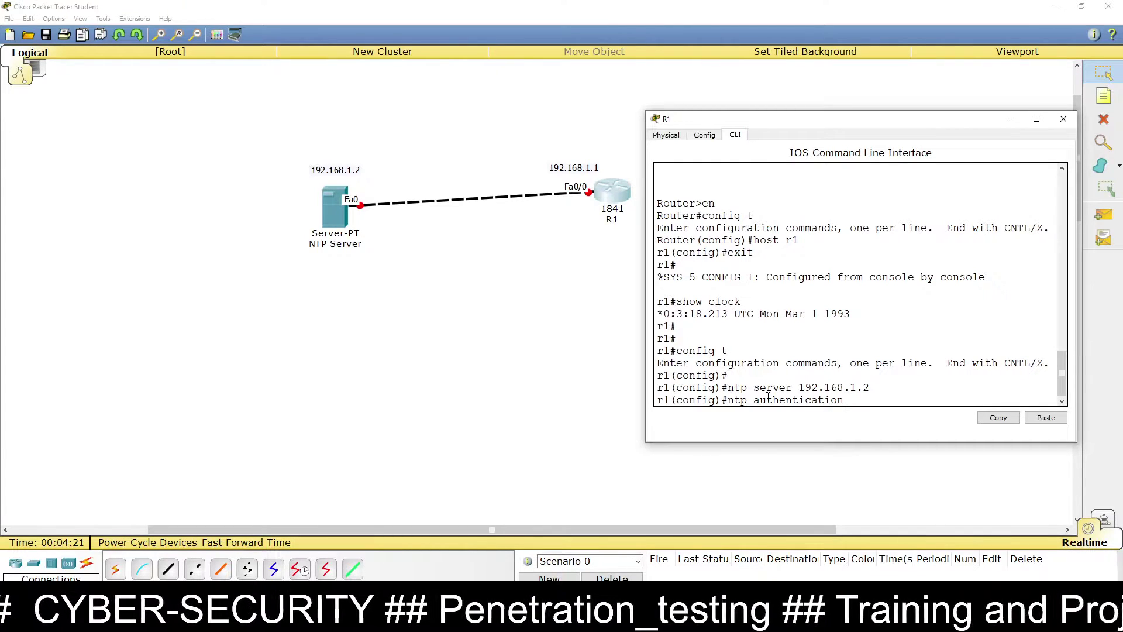
text(-key )
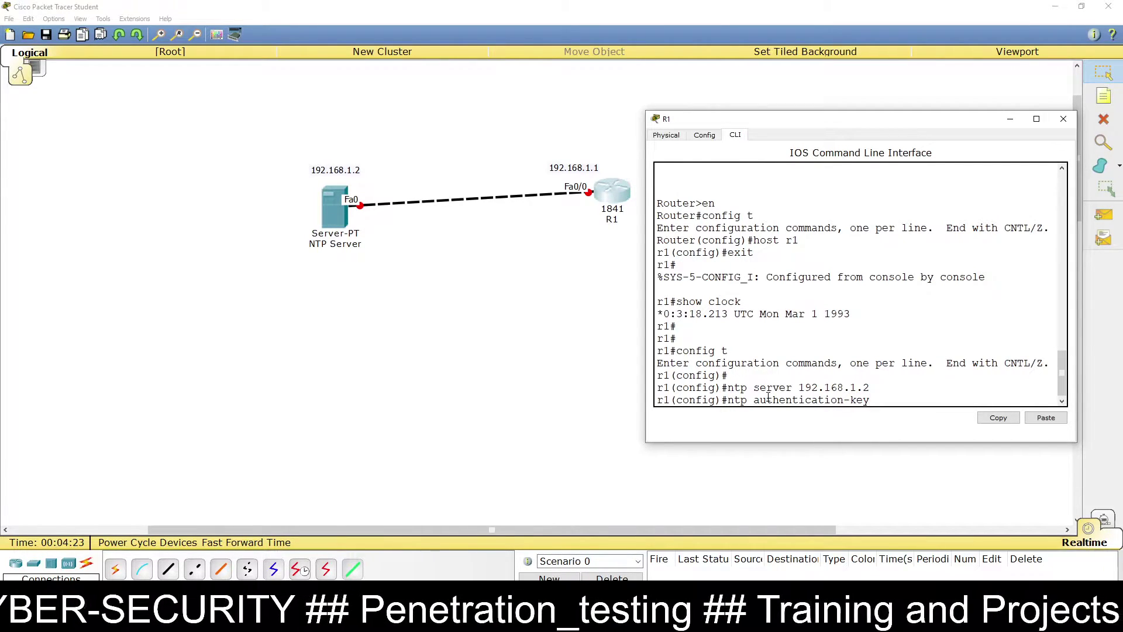
text(123)
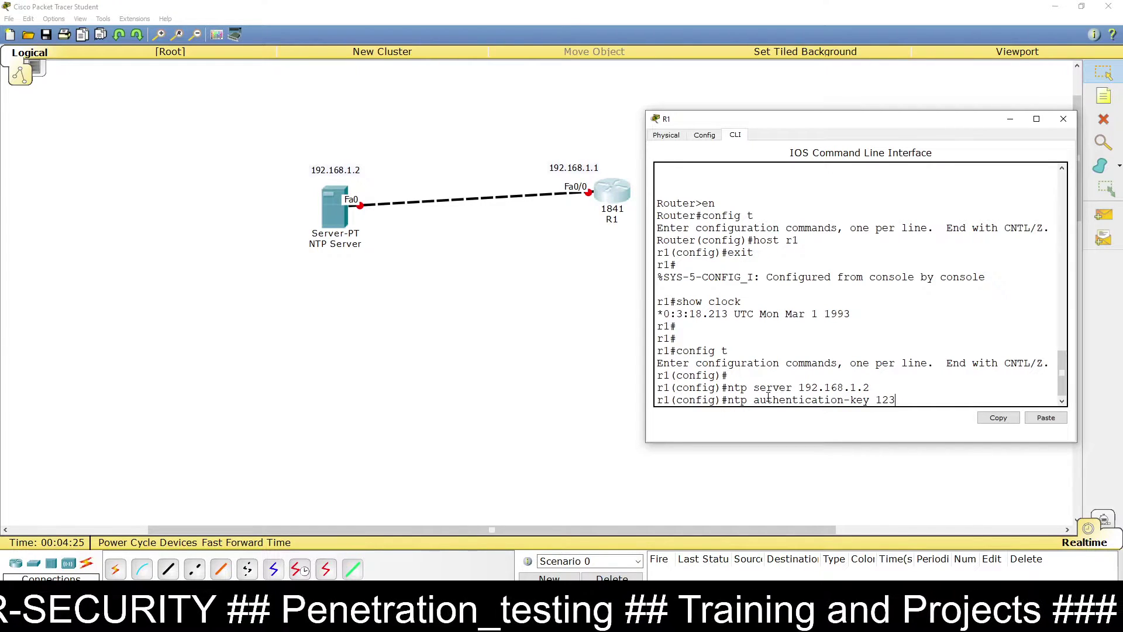
text(45)
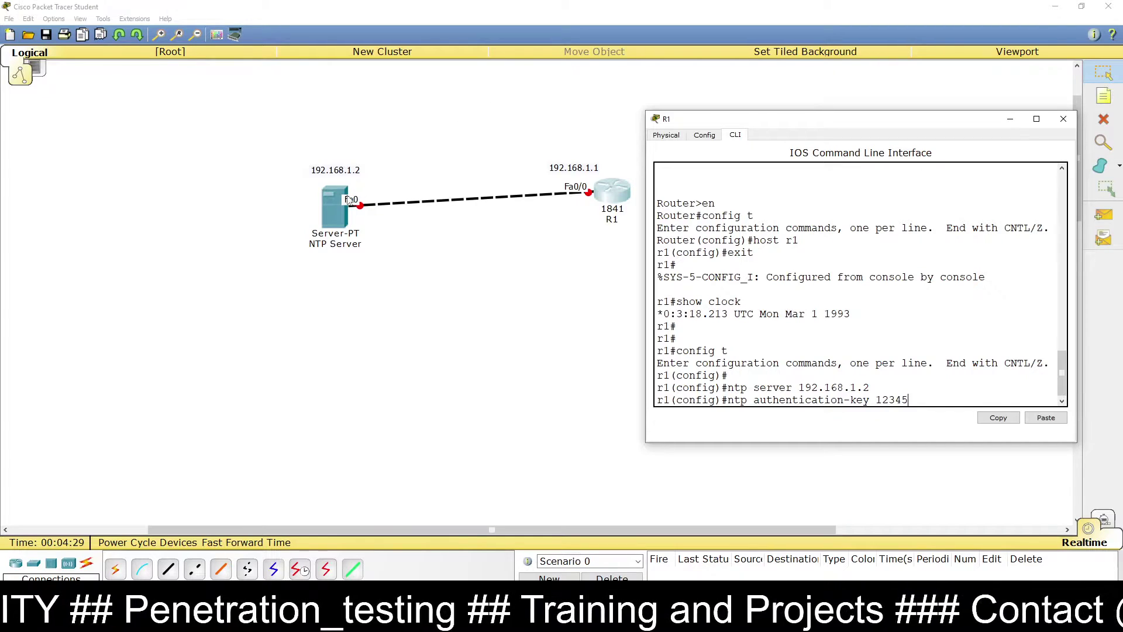
click(320, 220)
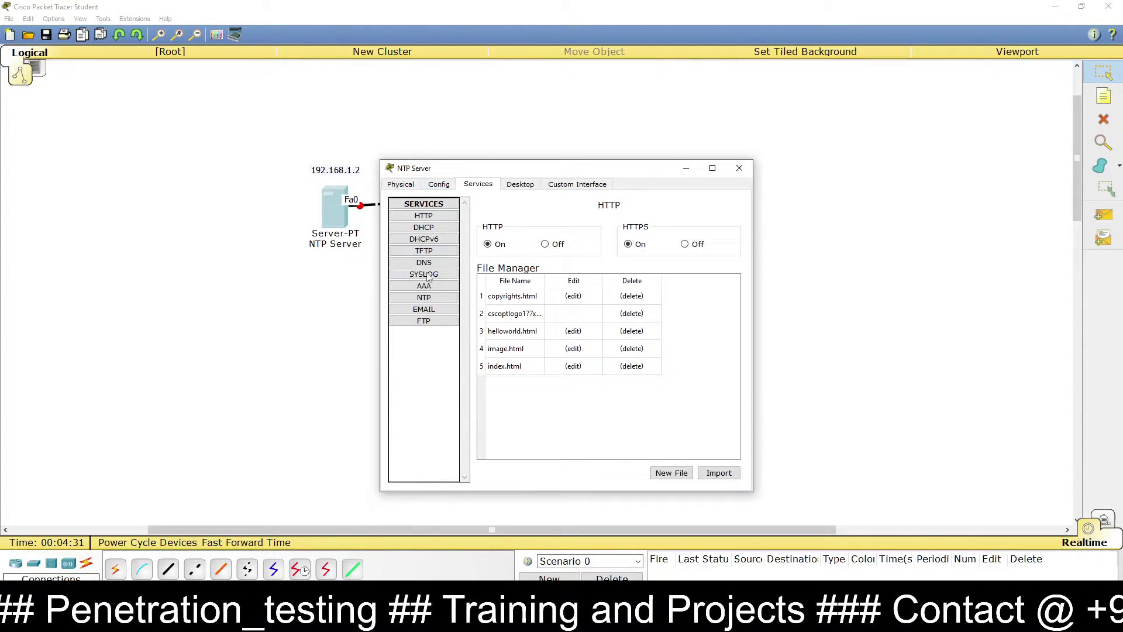
Step: Show the NTP Server's NTP authentication settings on the left beside R1's CLI
click(424, 298)
drag(529, 171, 247, 126)
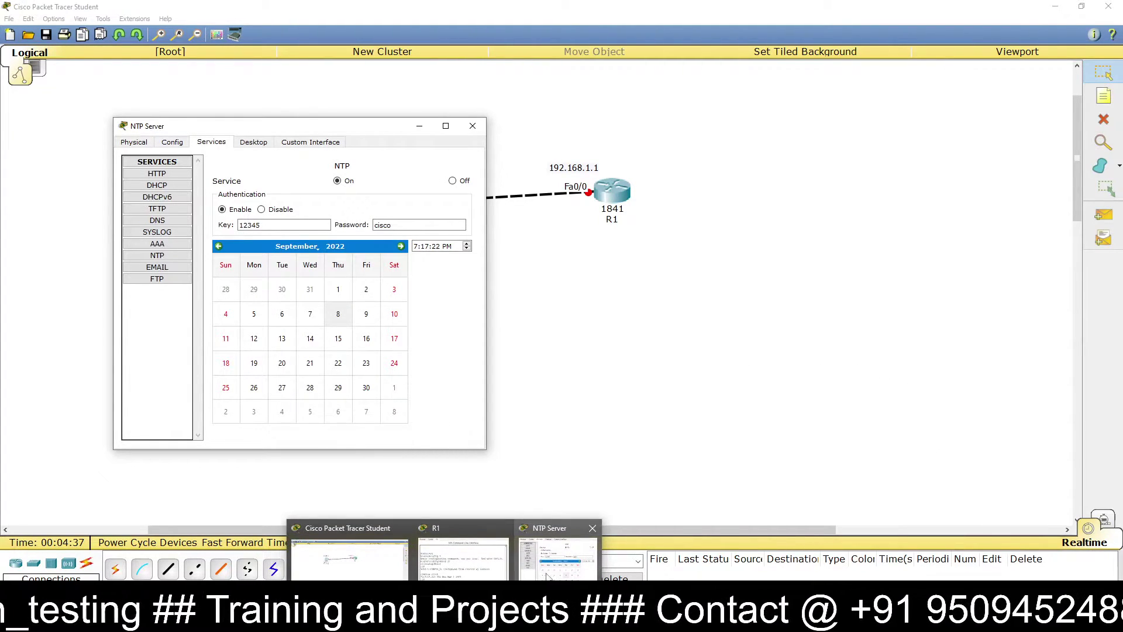
click(479, 576)
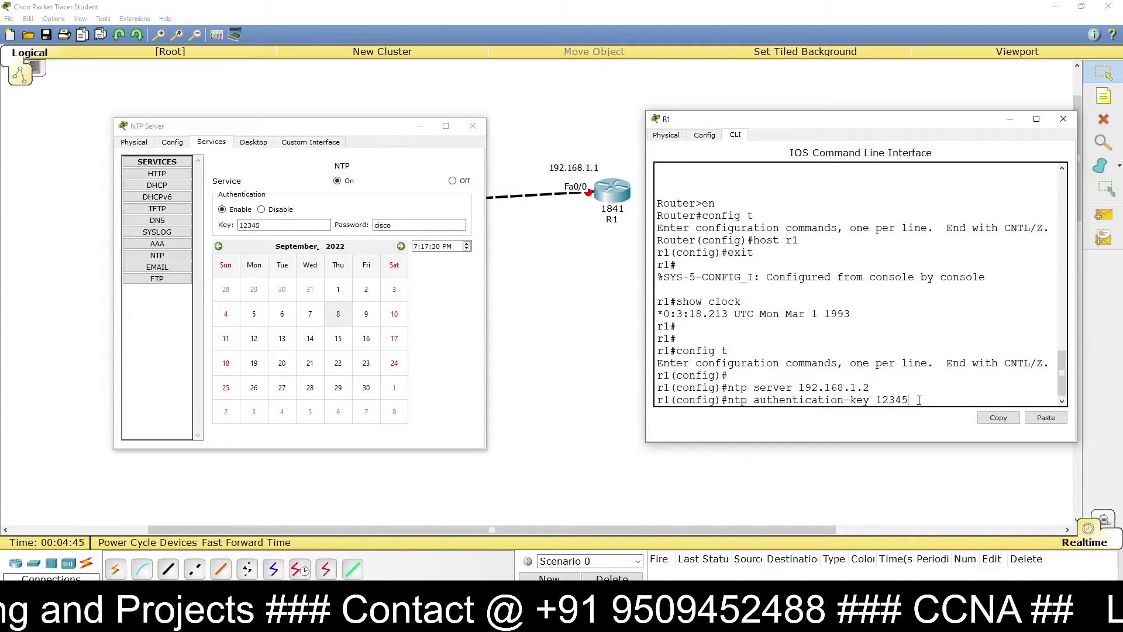
Step: Complete ntp authentication-key 12345 md5 with the server's password, then enter ntp authenticate
text(md5)
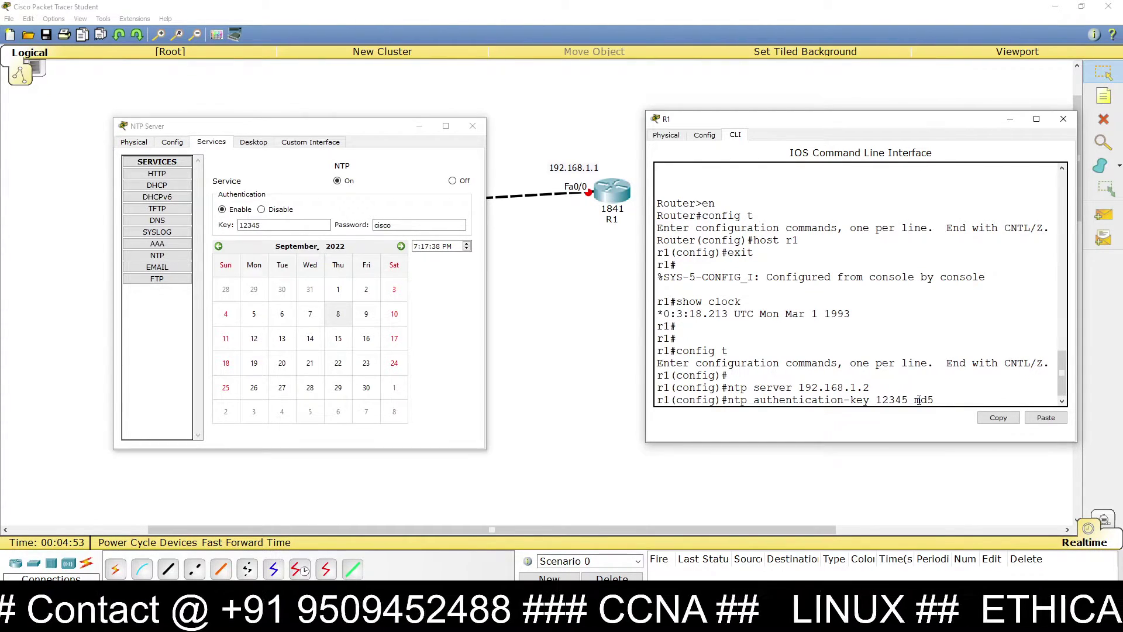
text(cisc)
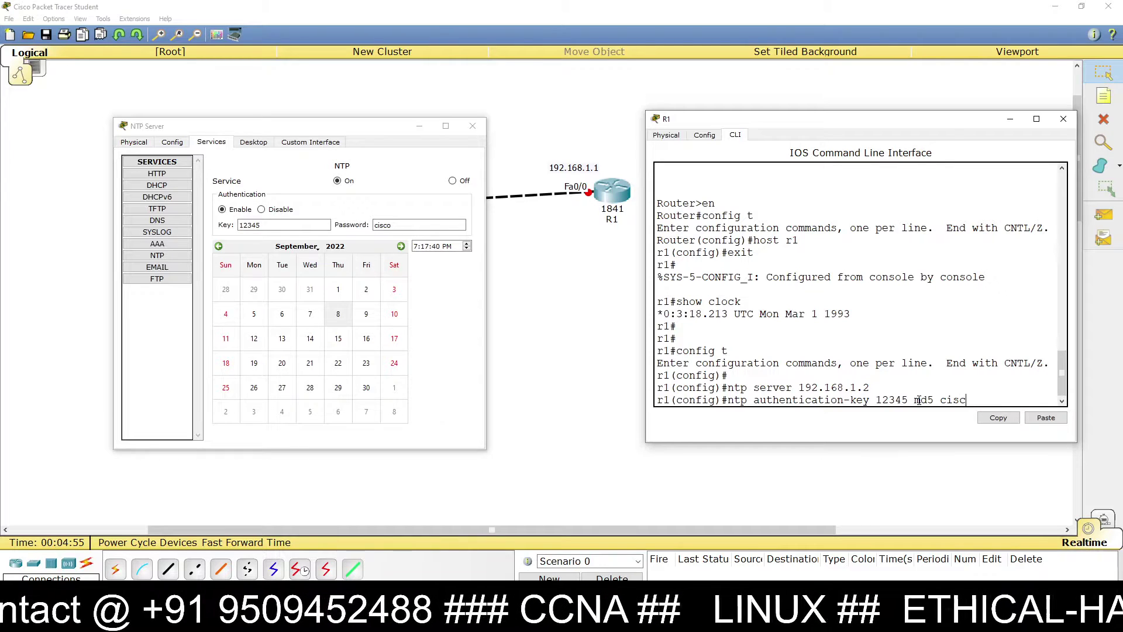
text(o)
key(Return)
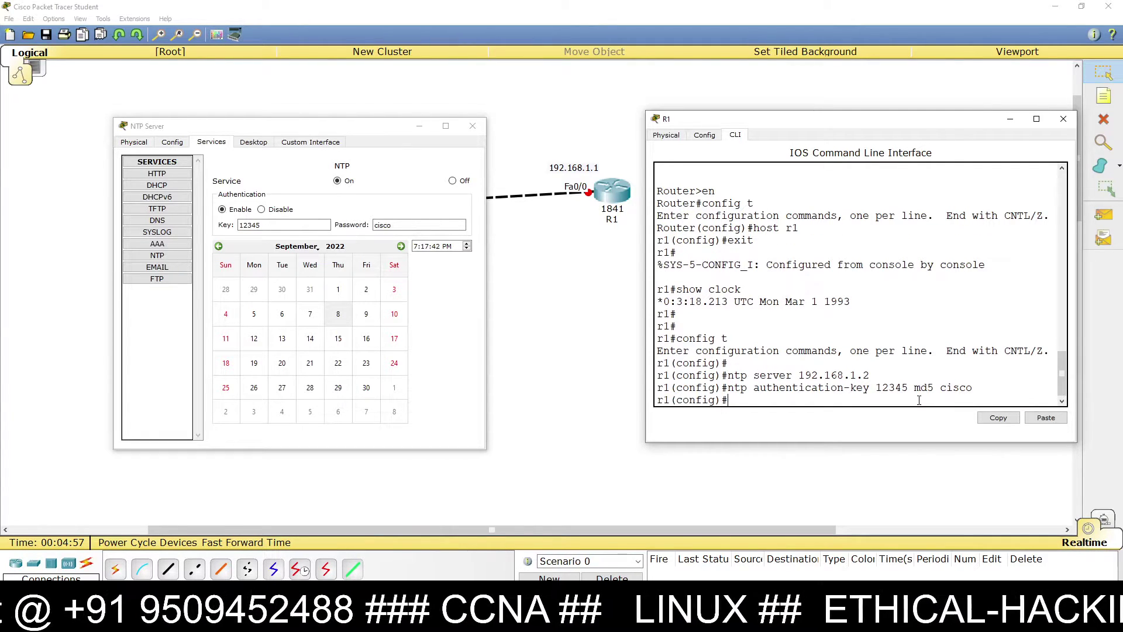
text(nt)
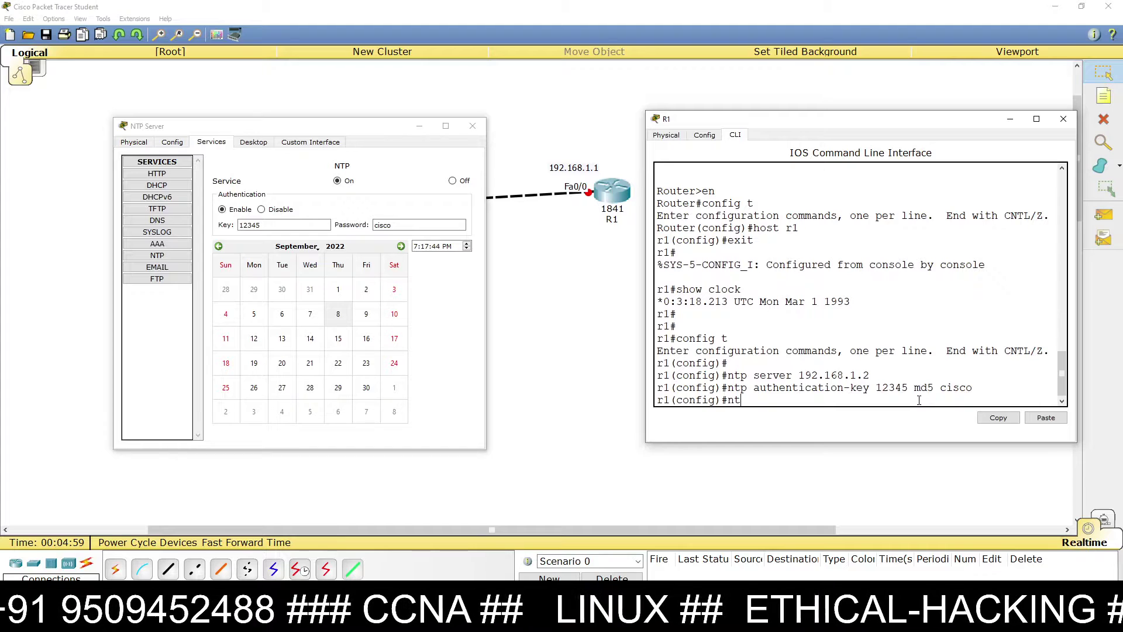
text(p authen)
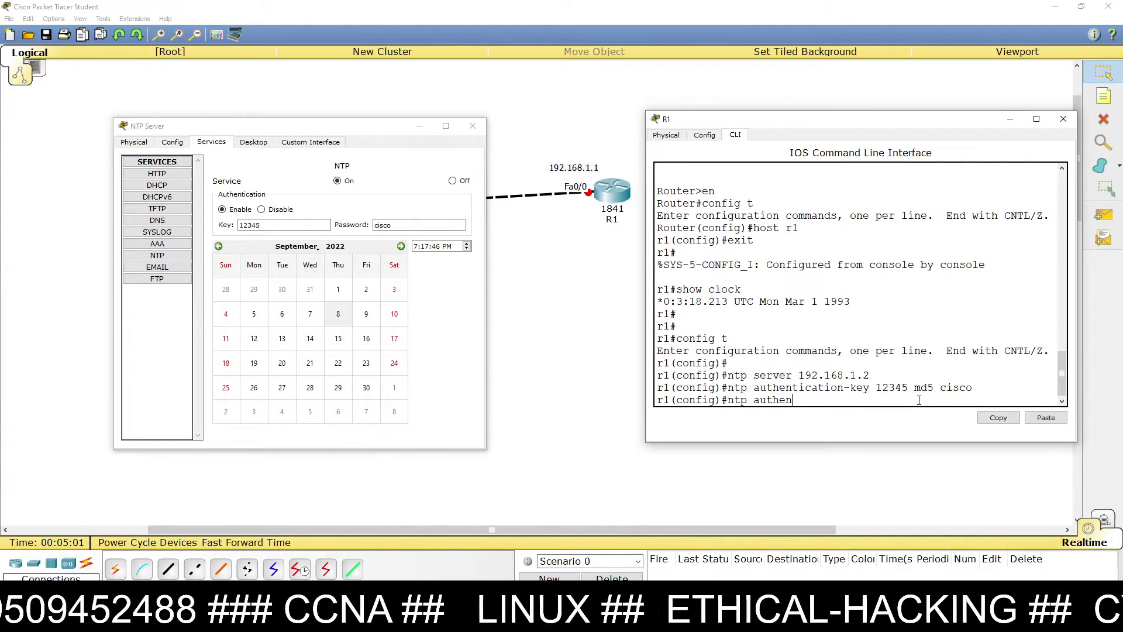
text(ticate)
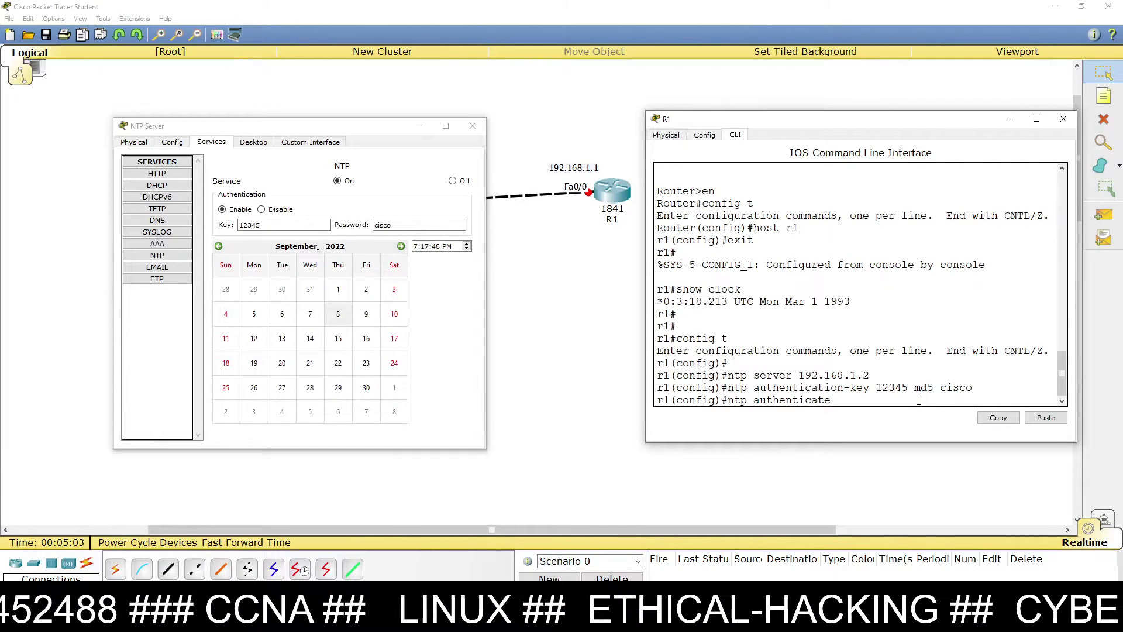
key(Return)
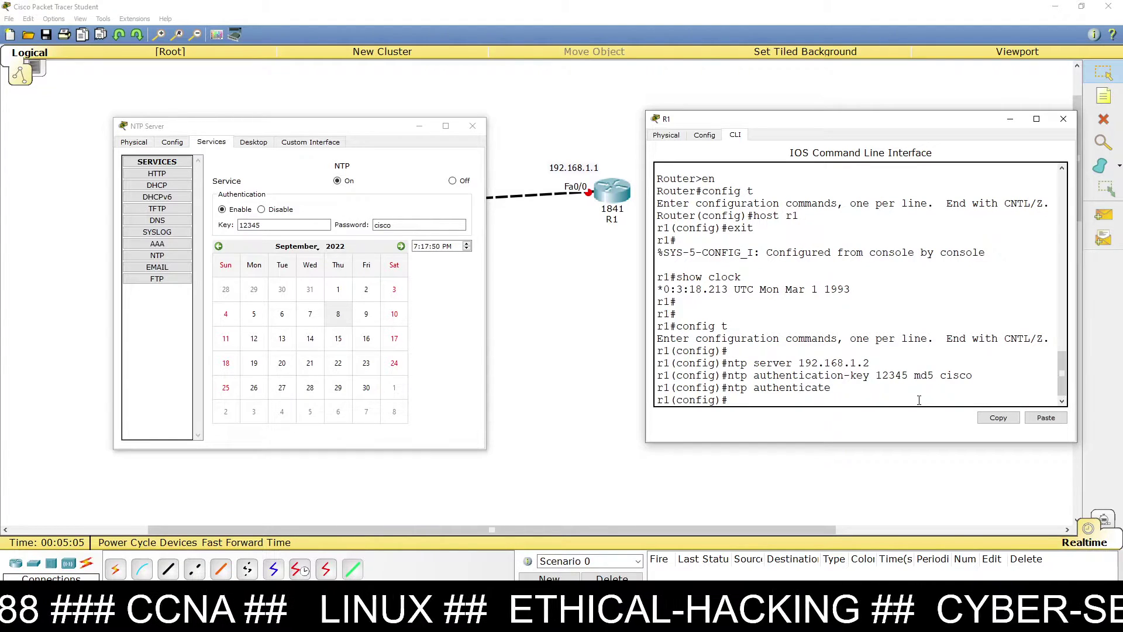
Step: Add ntp trusted-key 12345 and ntp server 192.168.1.2 key 12345
text(nt)
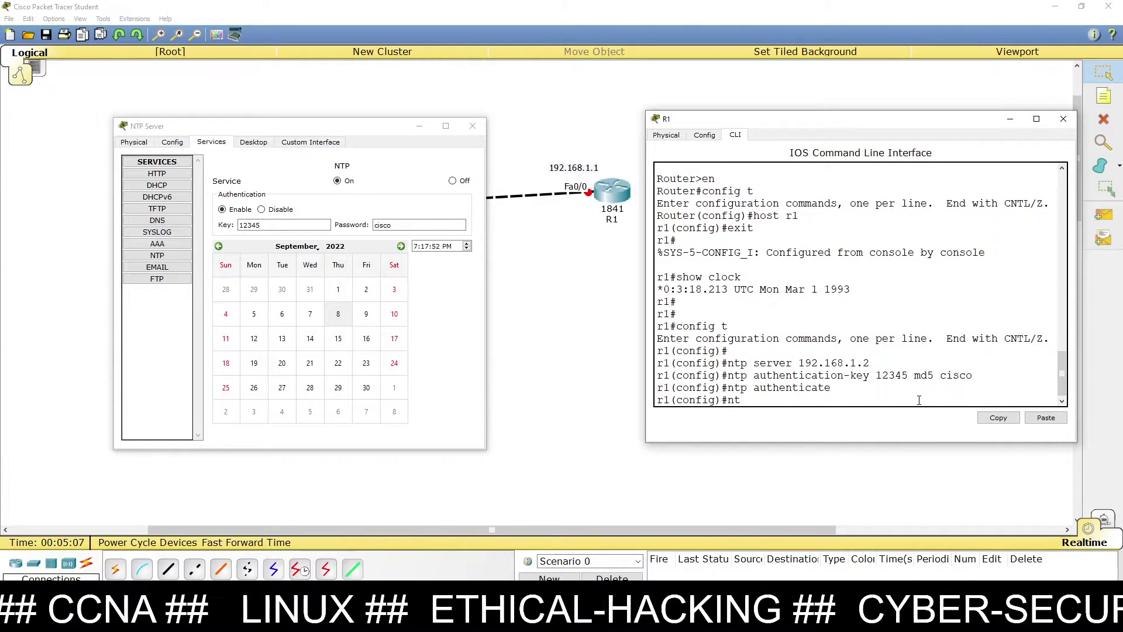
text(p tr)
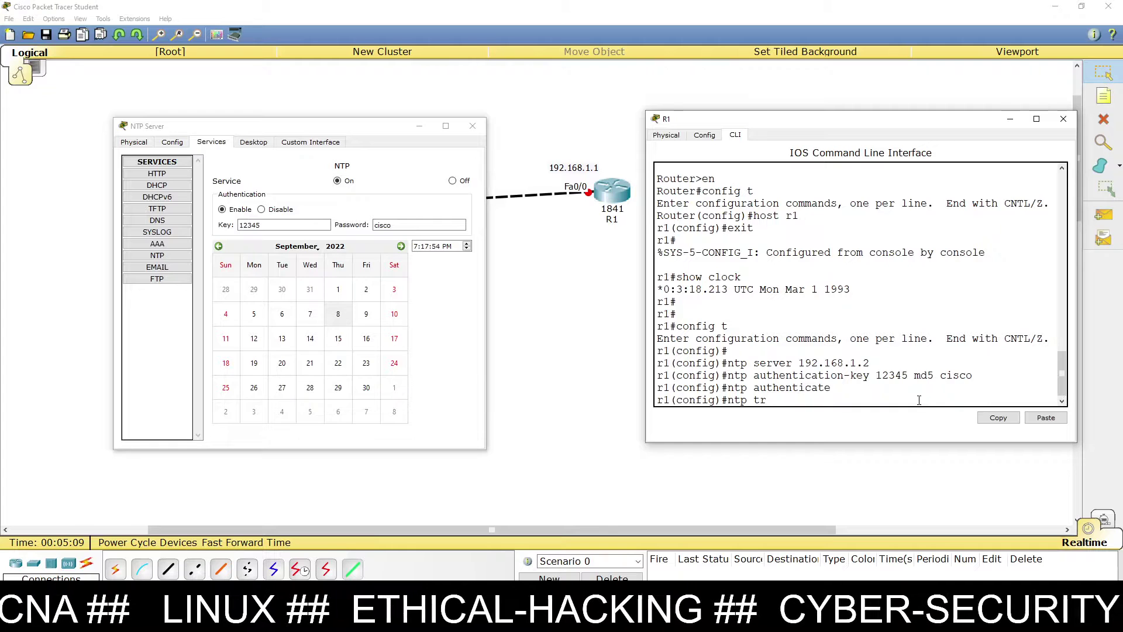
text(usted-k)
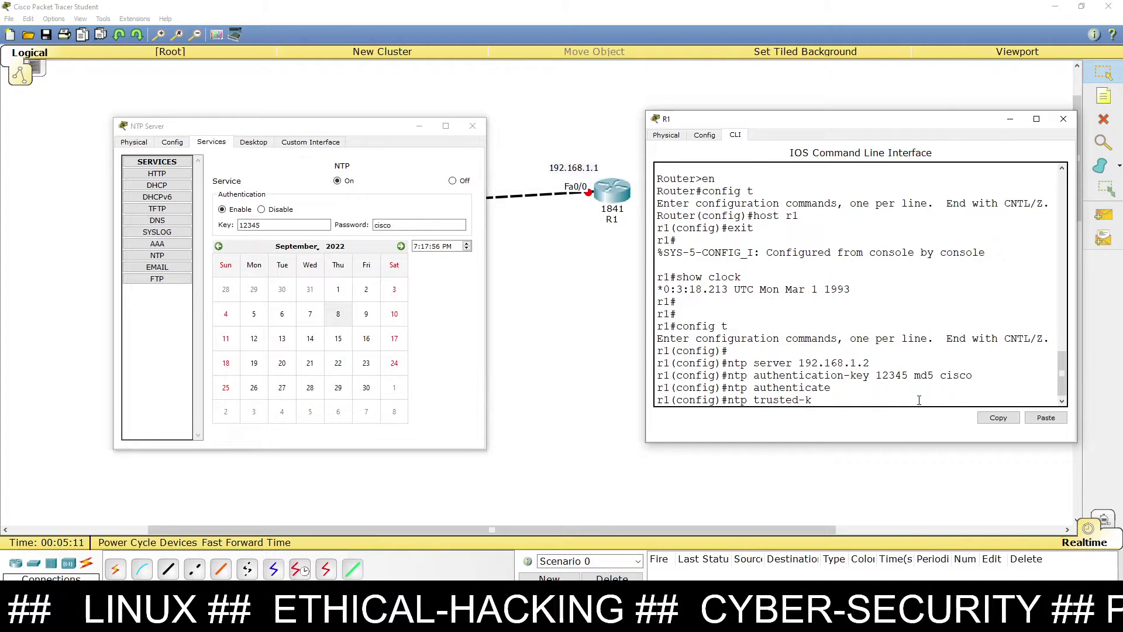
text(ey 12345)
key(Return)
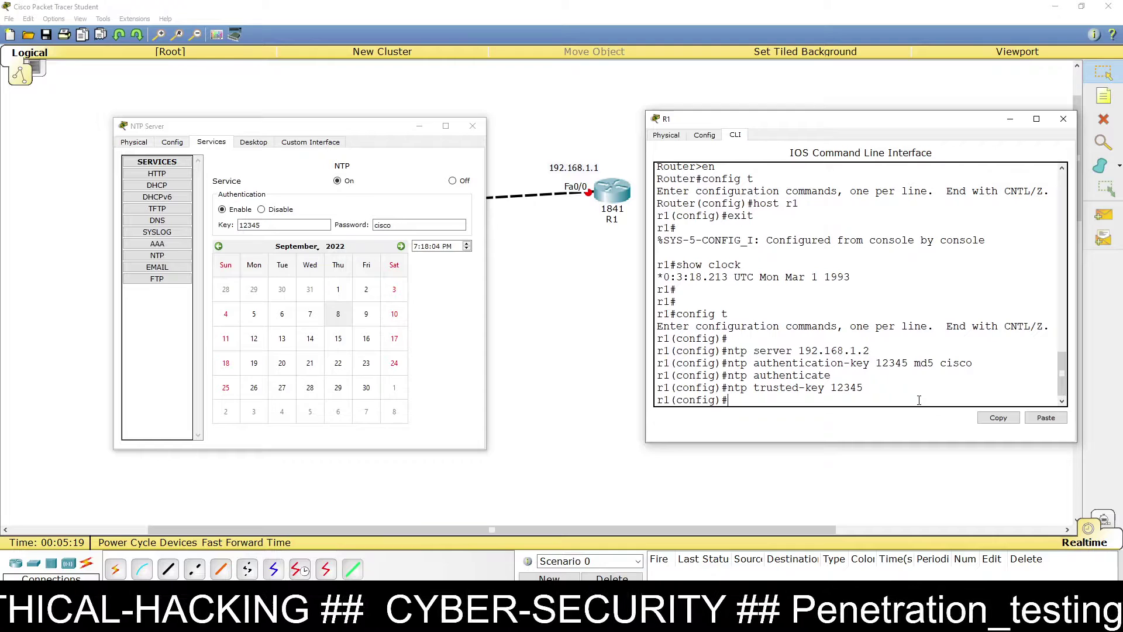
text(n)
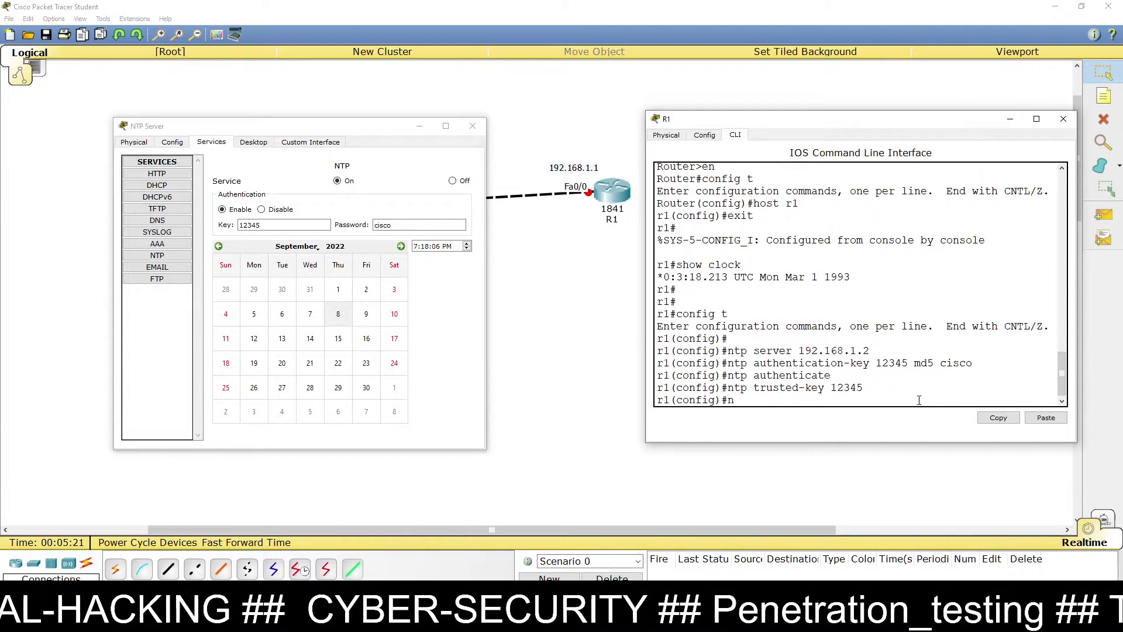
text(tp server)
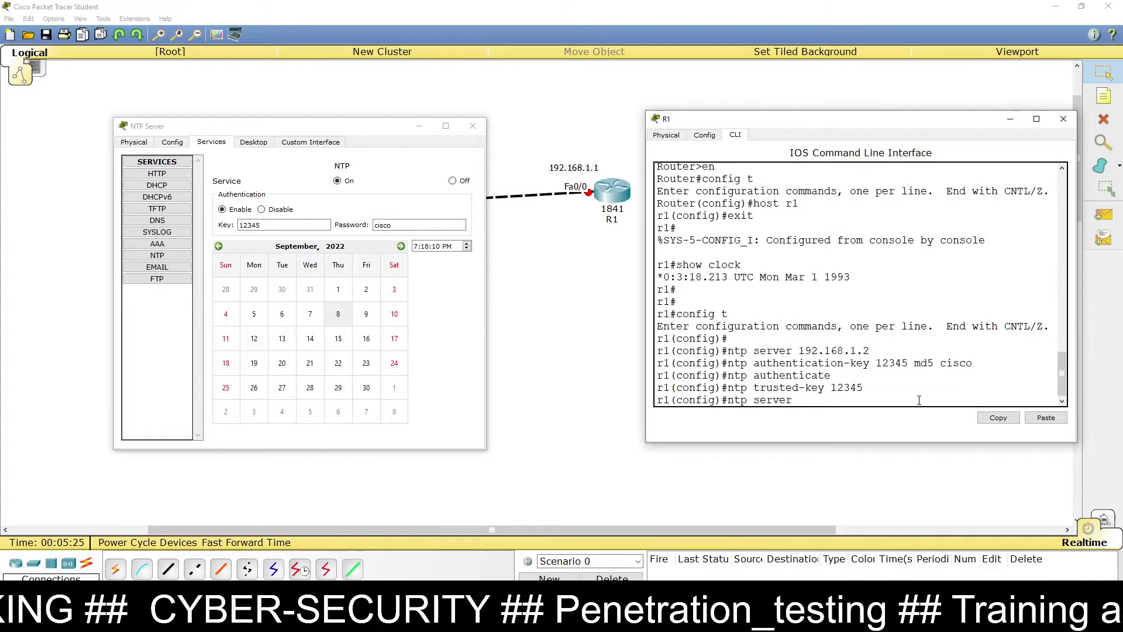
text( 192.1)
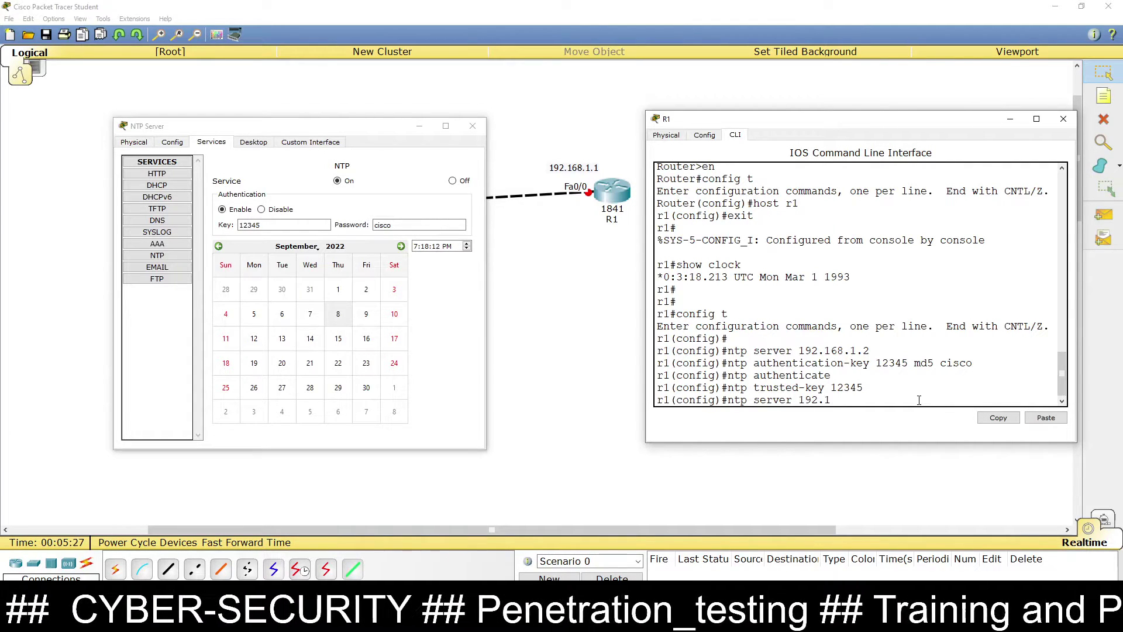
text(68.1.2 k)
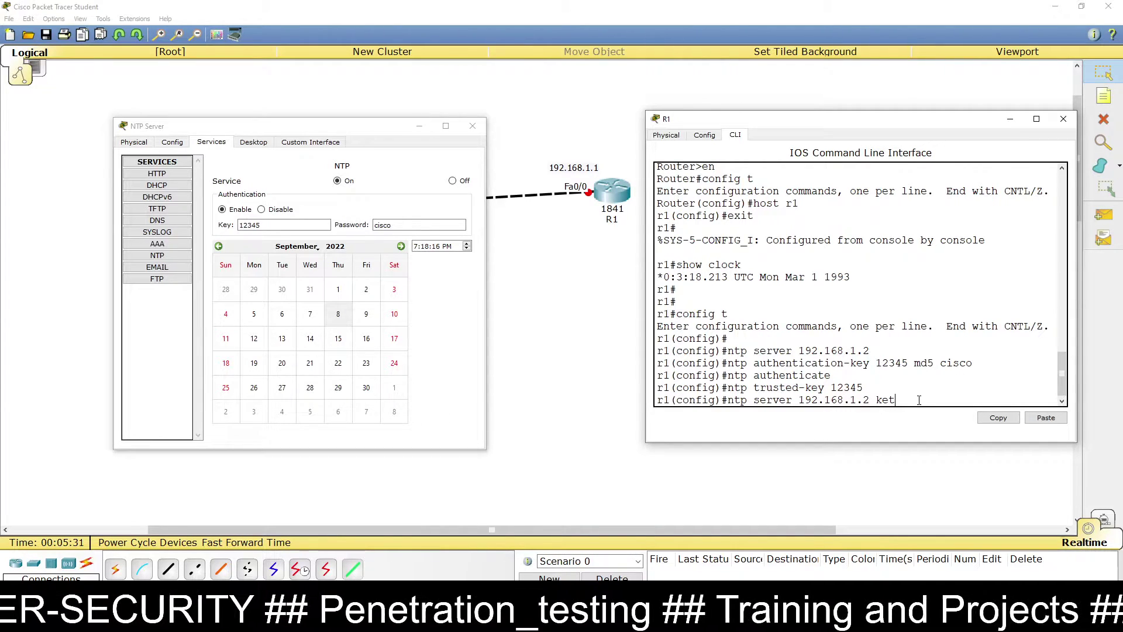
text(ey 12345)
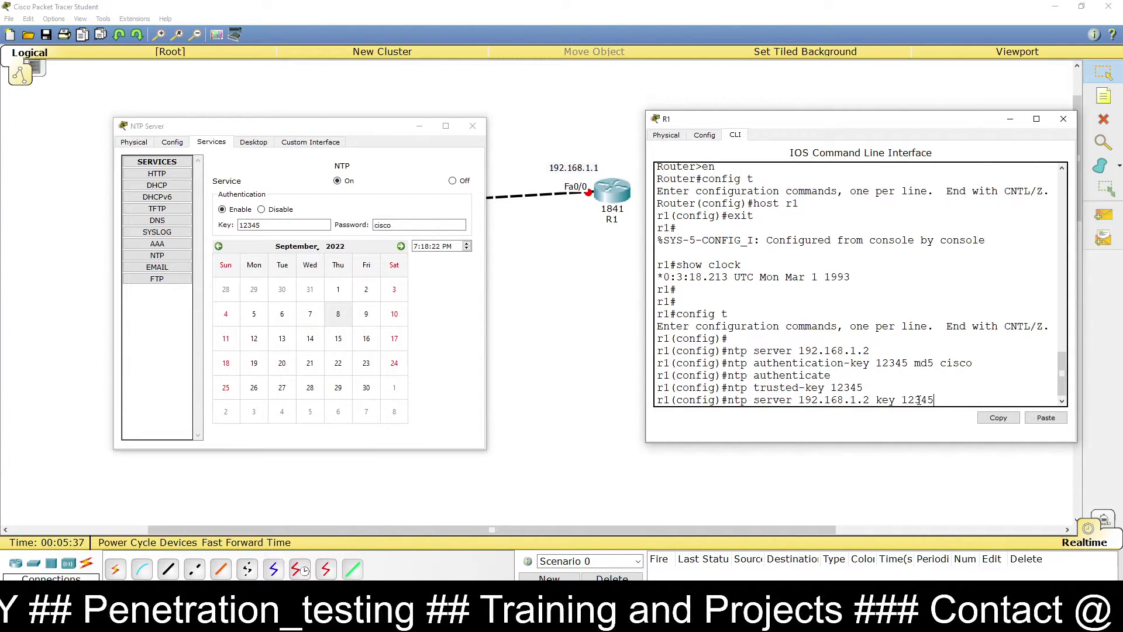
key(Return)
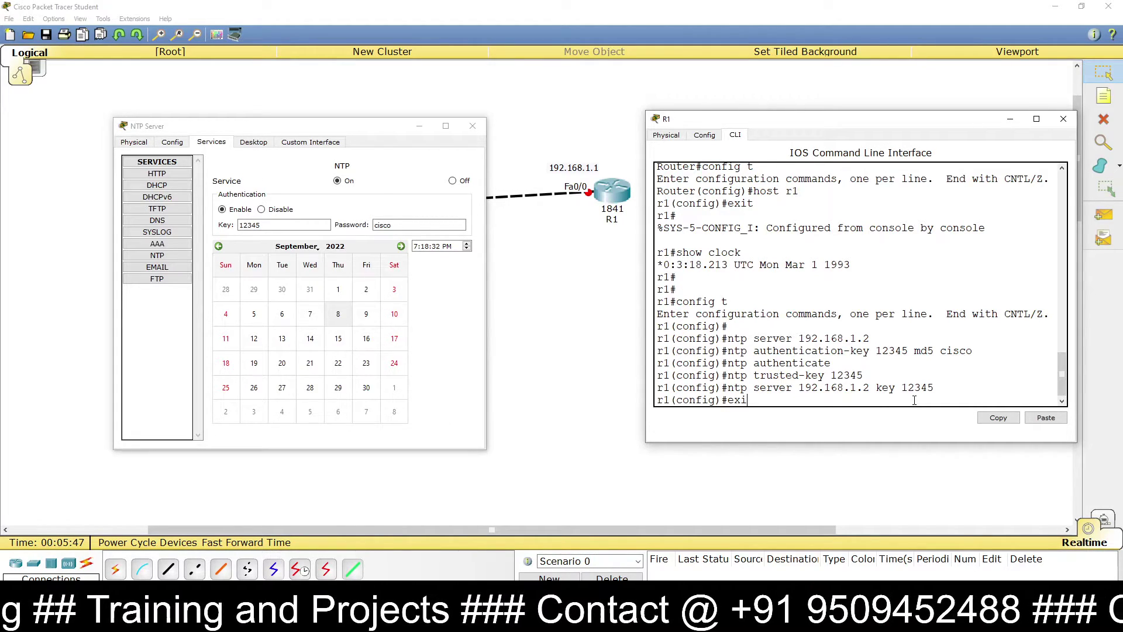
Step: Exit configuration mode, save with write, and select the NTP lines in the output
text(t)
key(Return)
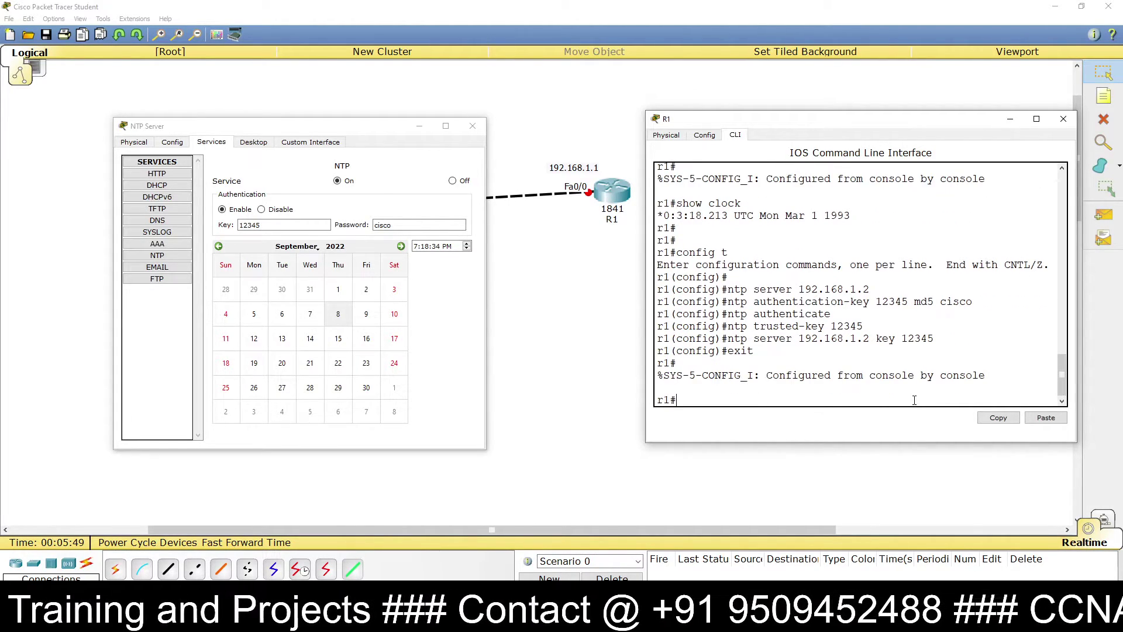
text(write)
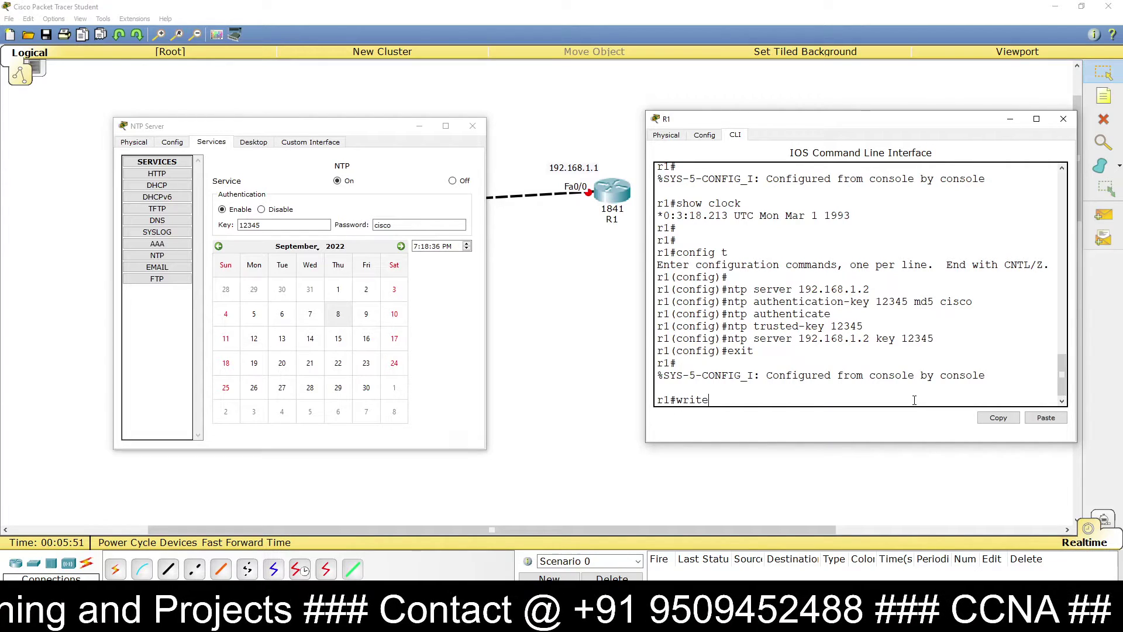
key(Return)
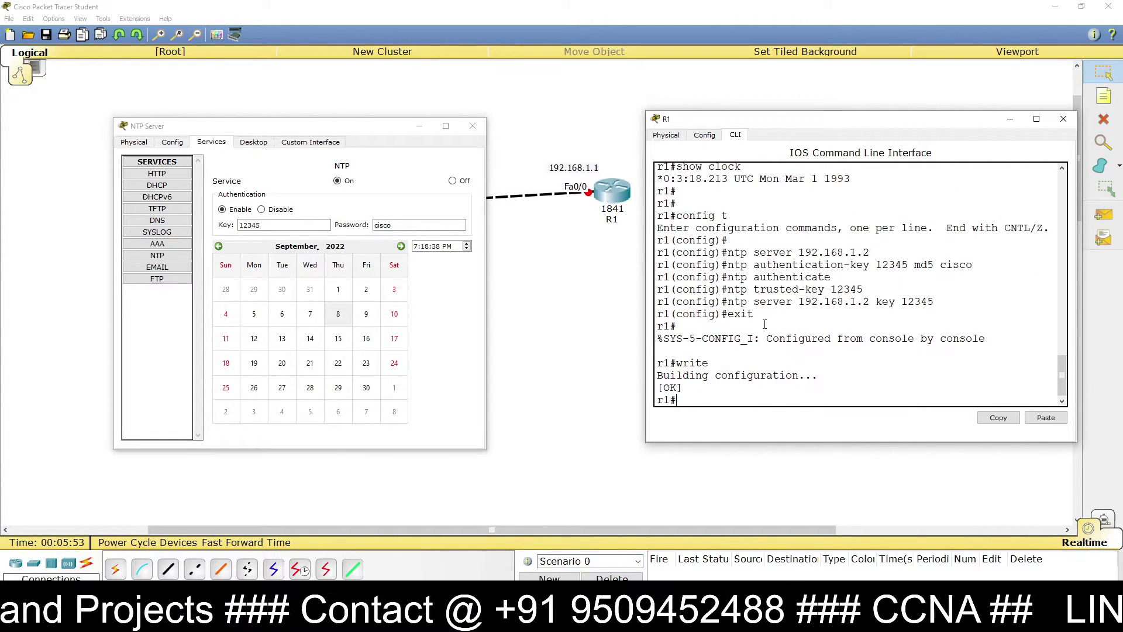
drag(760, 326, 658, 240)
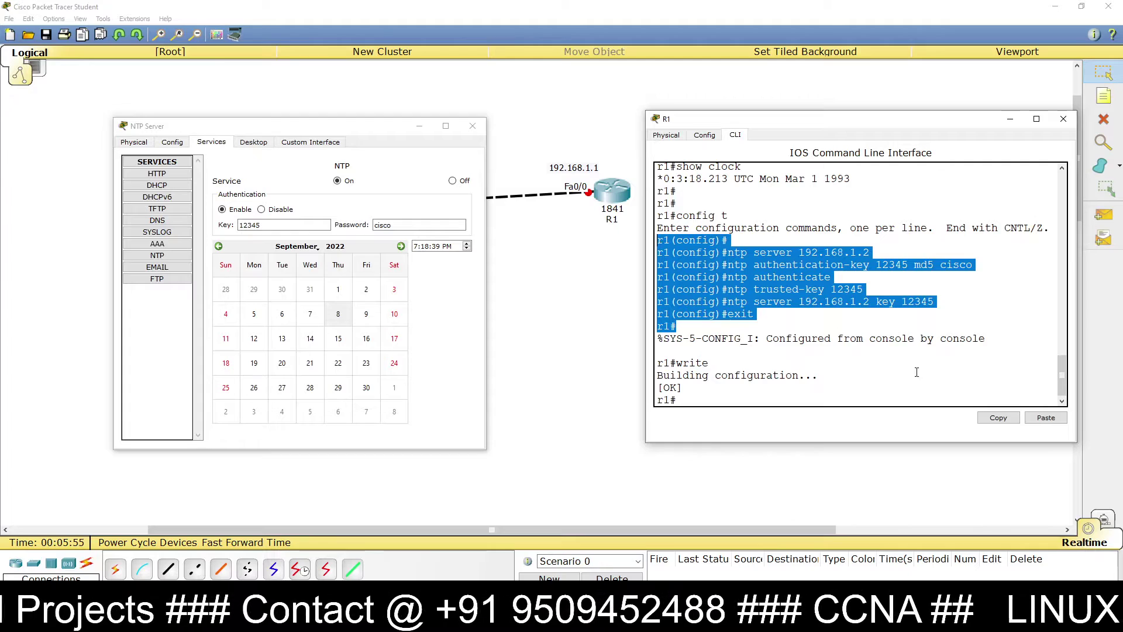
Step: Copy R1's NTP configuration lines and paste them into a new note on the topology canvas
click(996, 417)
click(1009, 119)
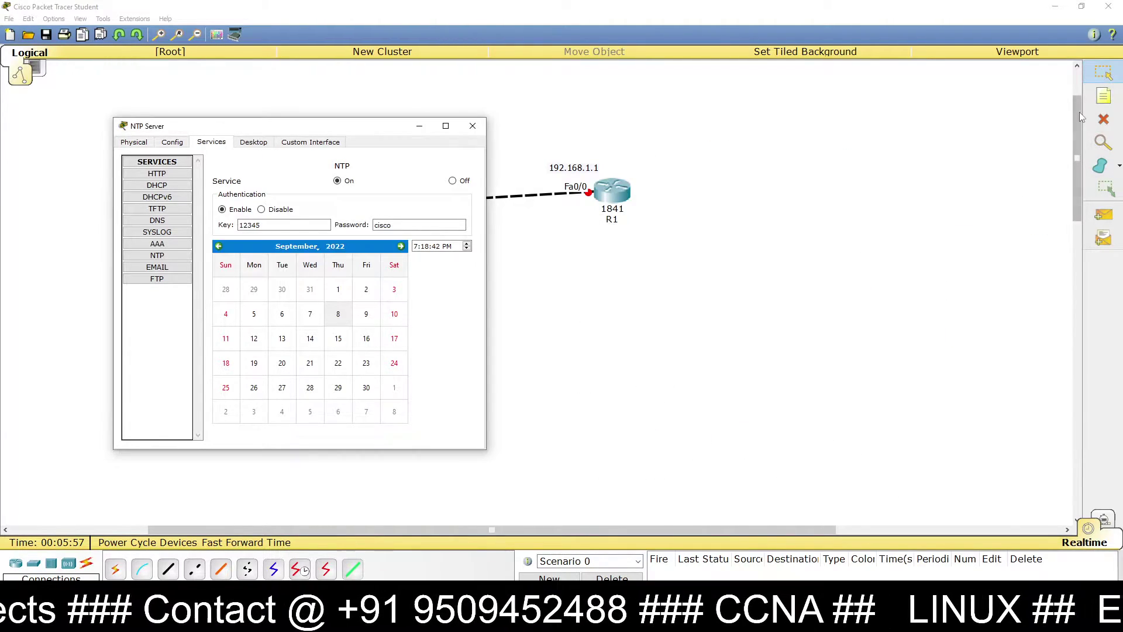
click(788, 133)
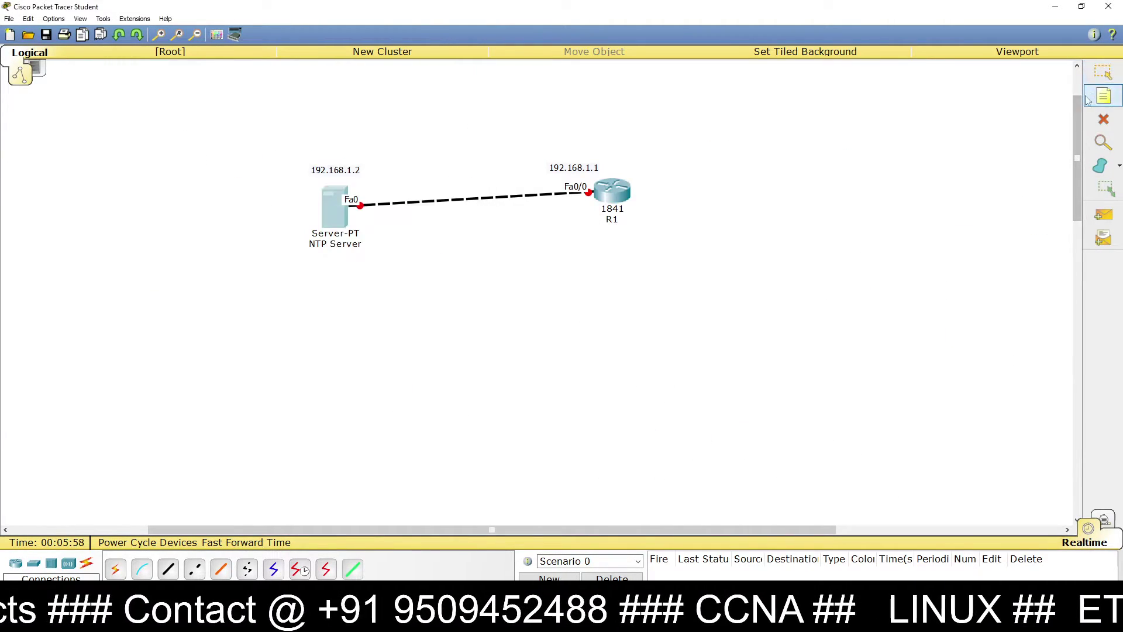
click(801, 128)
key(ctrl+v)
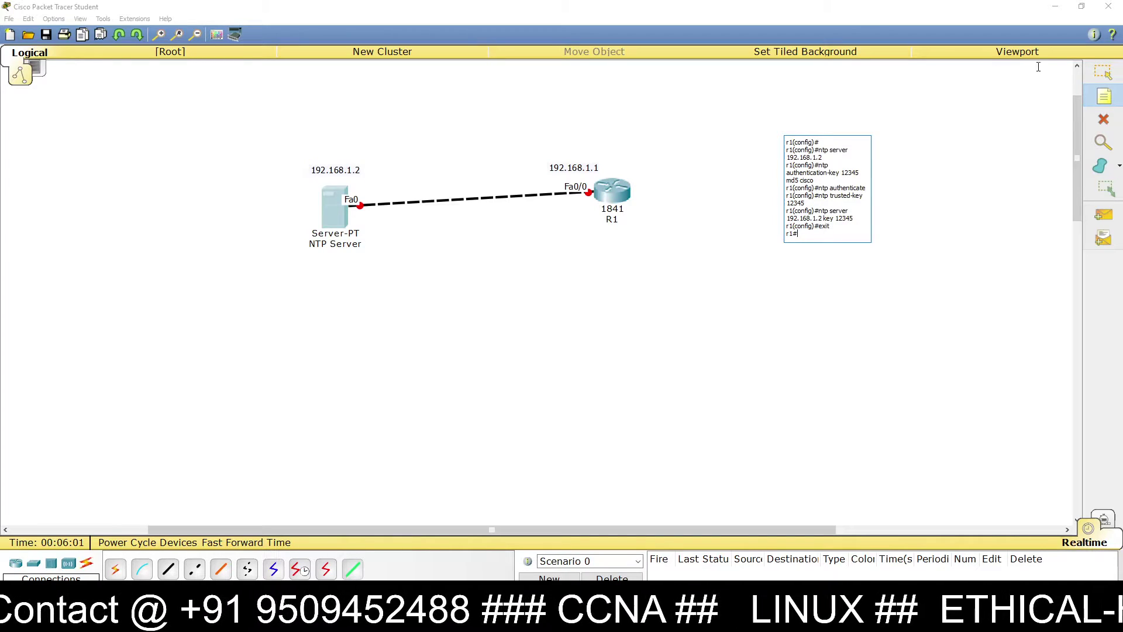
click(1103, 72)
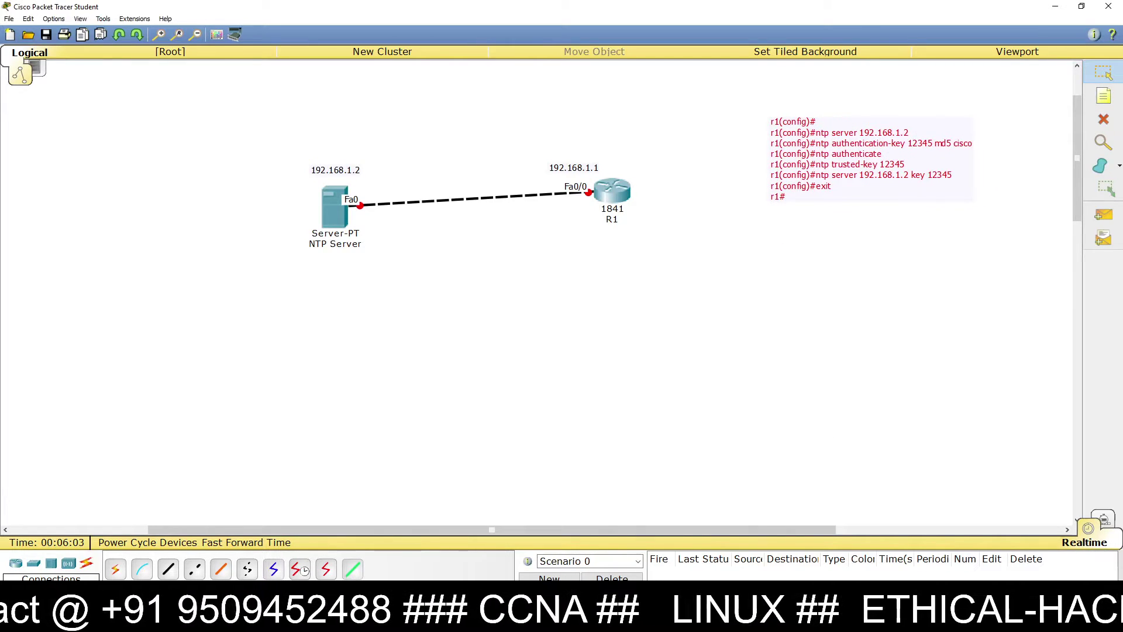
Step: Restore the NTP Server window and R1's command line window from the taskbar
mouse_move(444, 620)
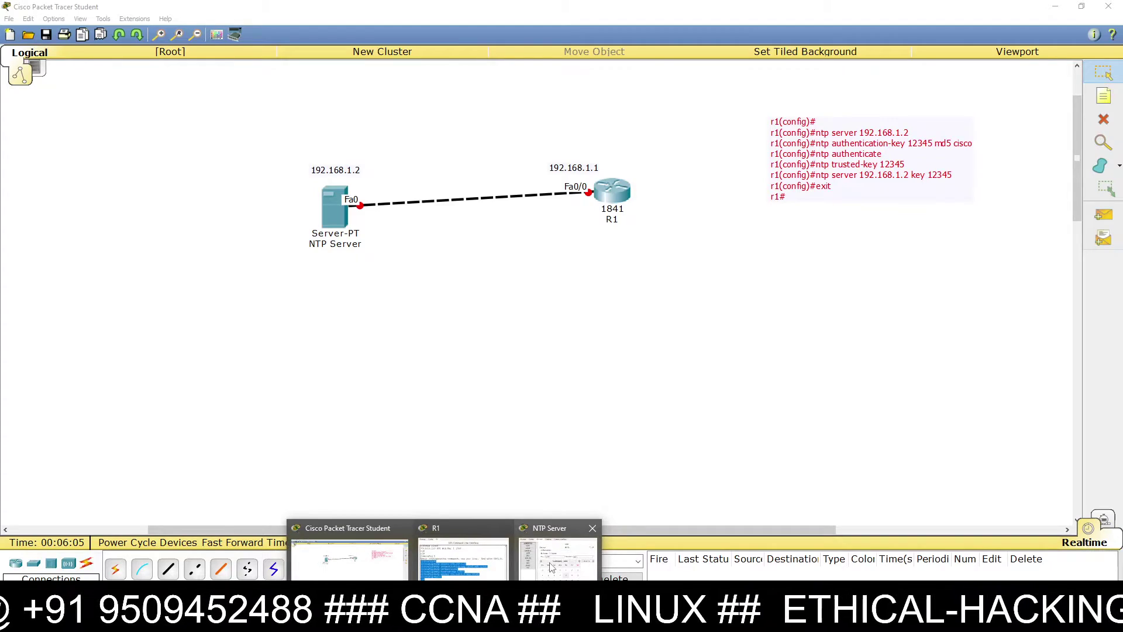
click(550, 564)
mouse_move(445, 620)
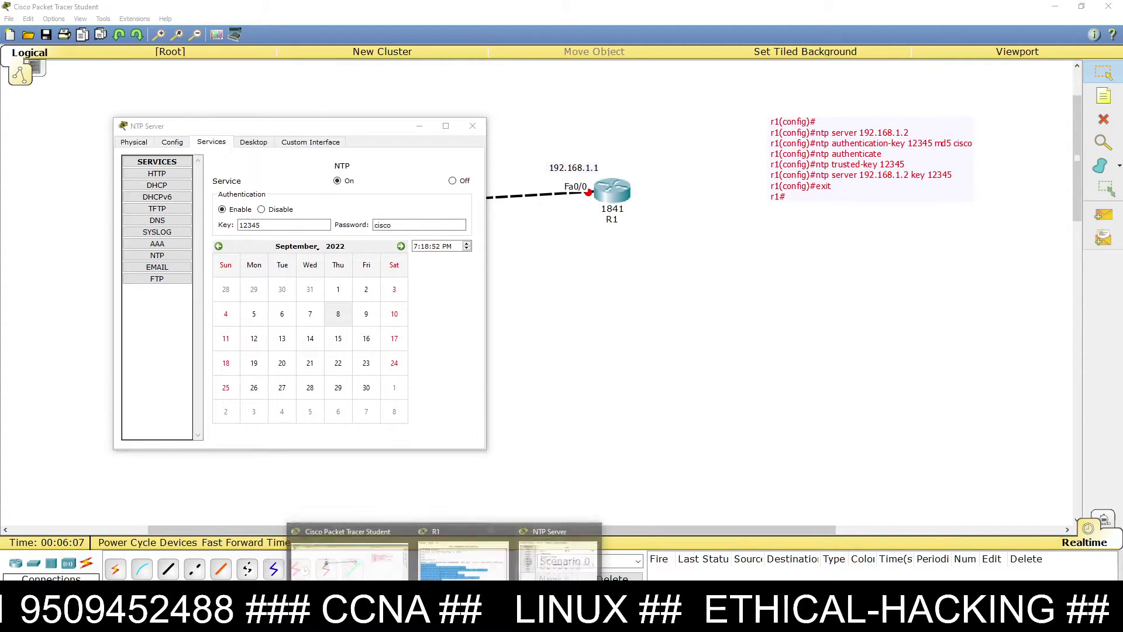
click(465, 564)
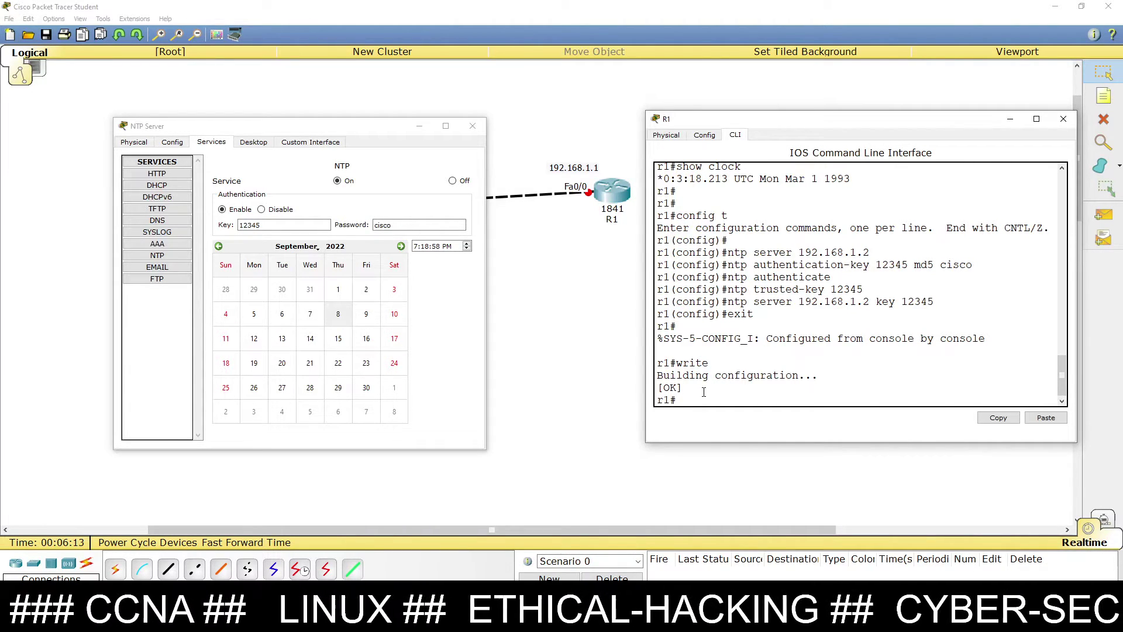
Step: In config mode, assign Fa0/0 the address 192.168.1.1 255.255.255.0 and enable it with no shut
text(nfig t)
key(Return)
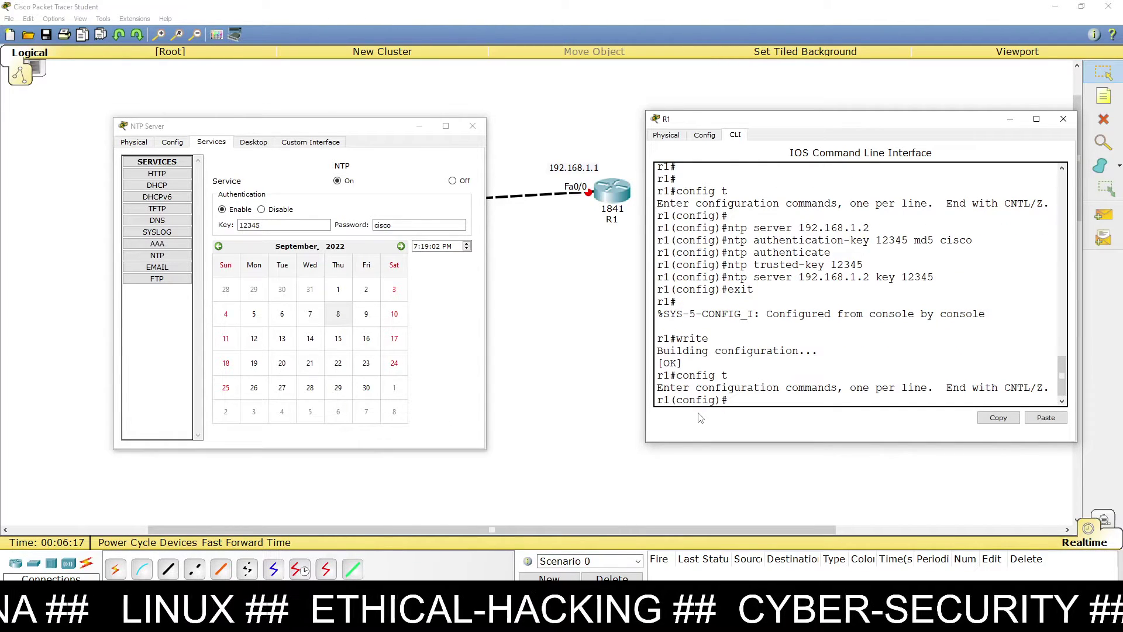
text(int fa0/)
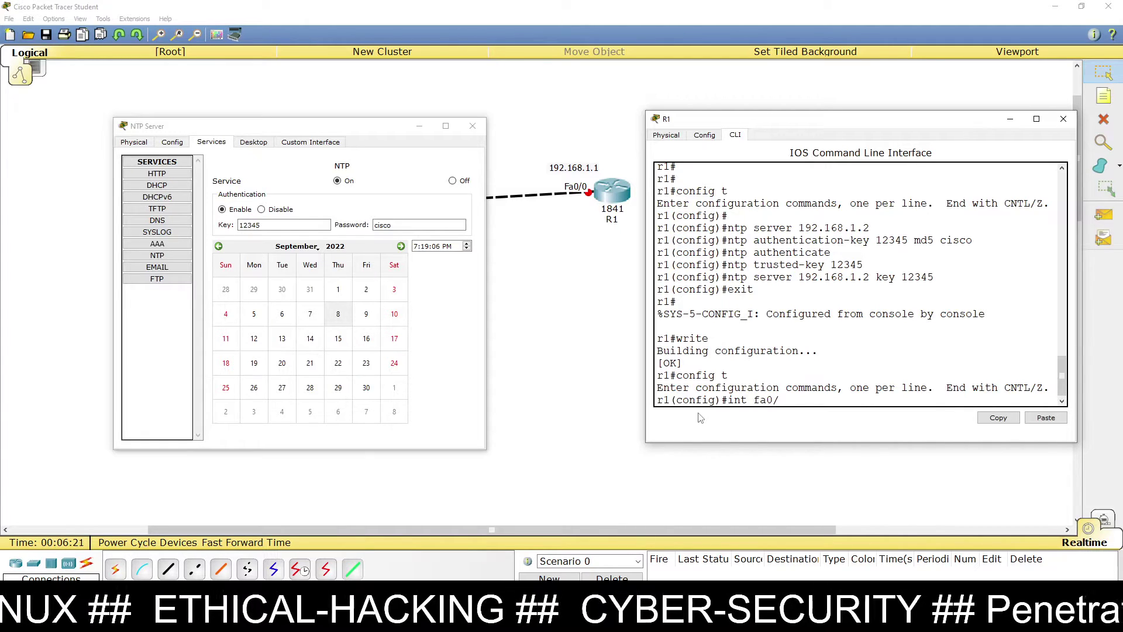
text(0)
key(Return)
text(ip address 192.168)
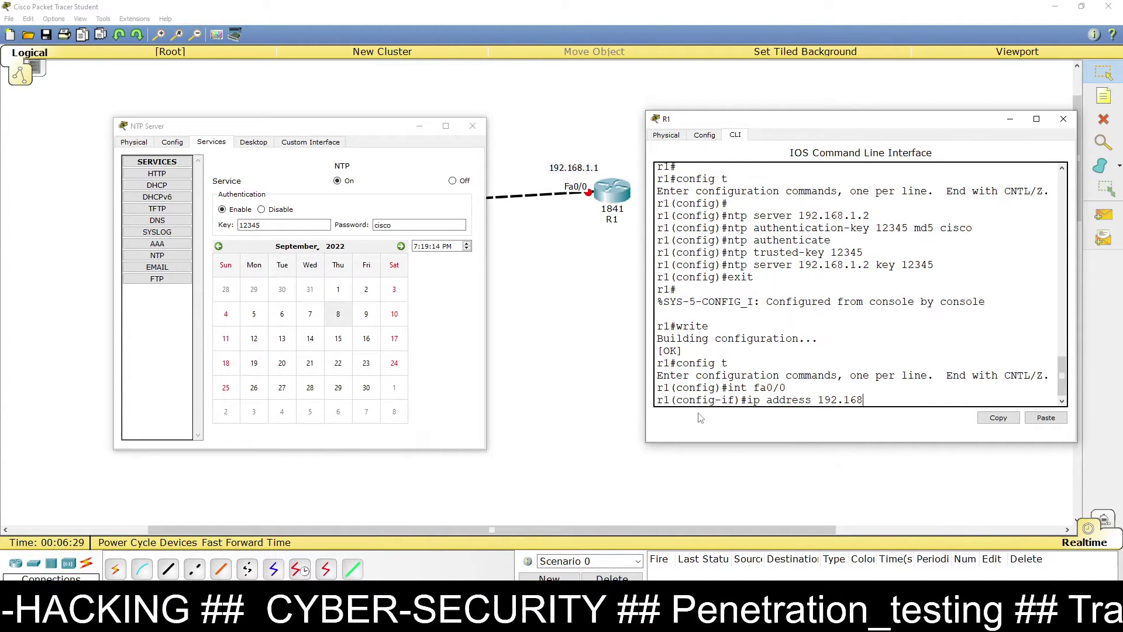
text(.1.1 2)
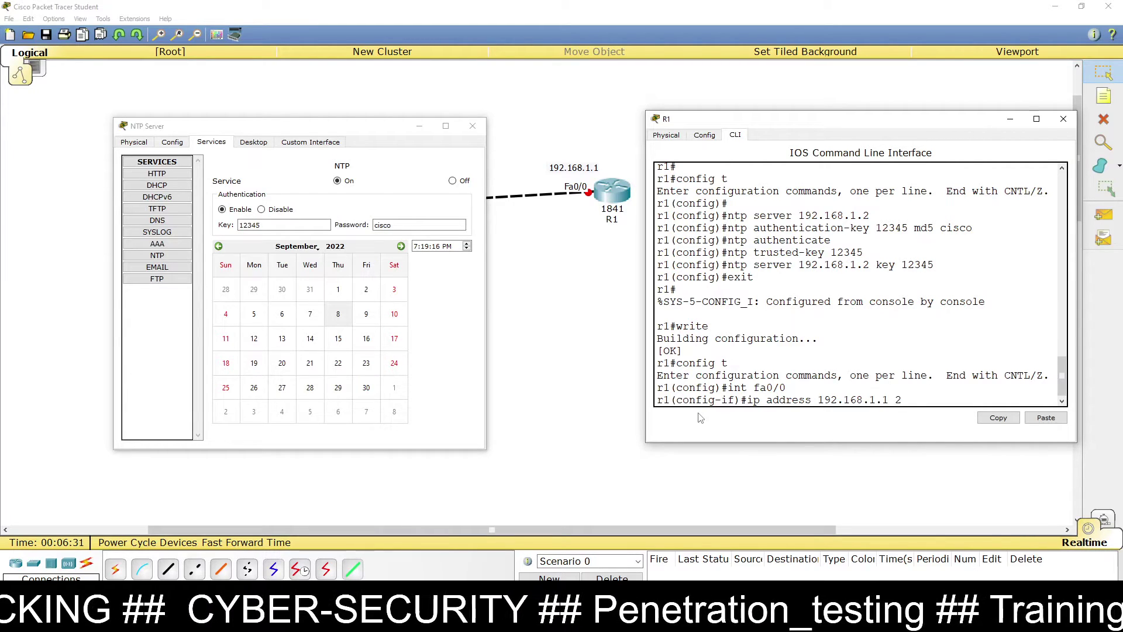
text(55.255)
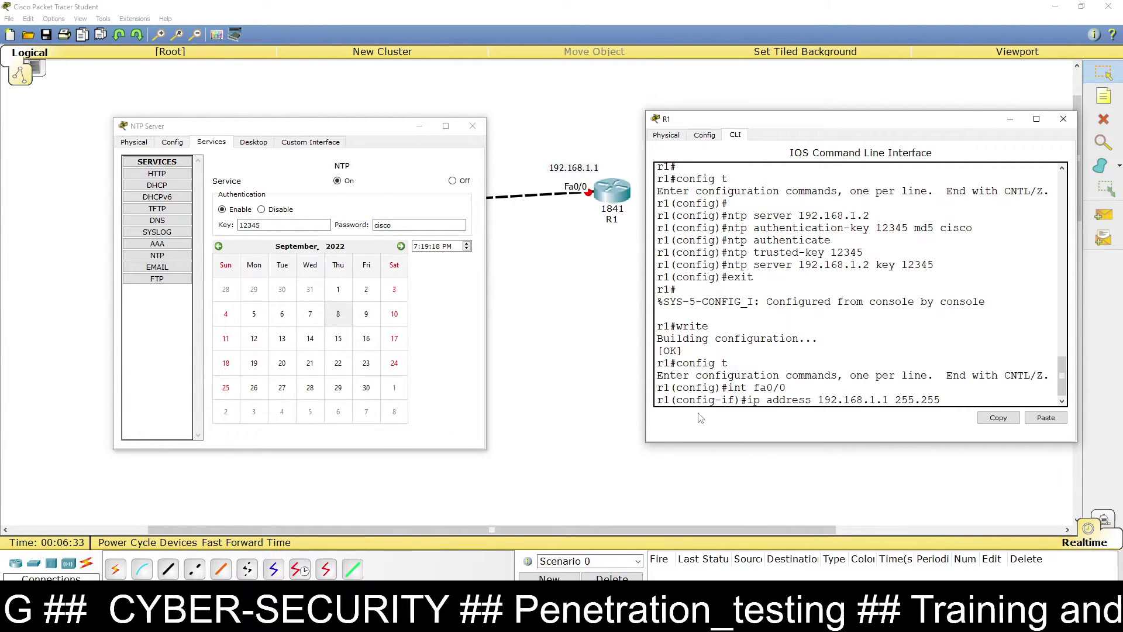
text(.255.0)
key(Return)
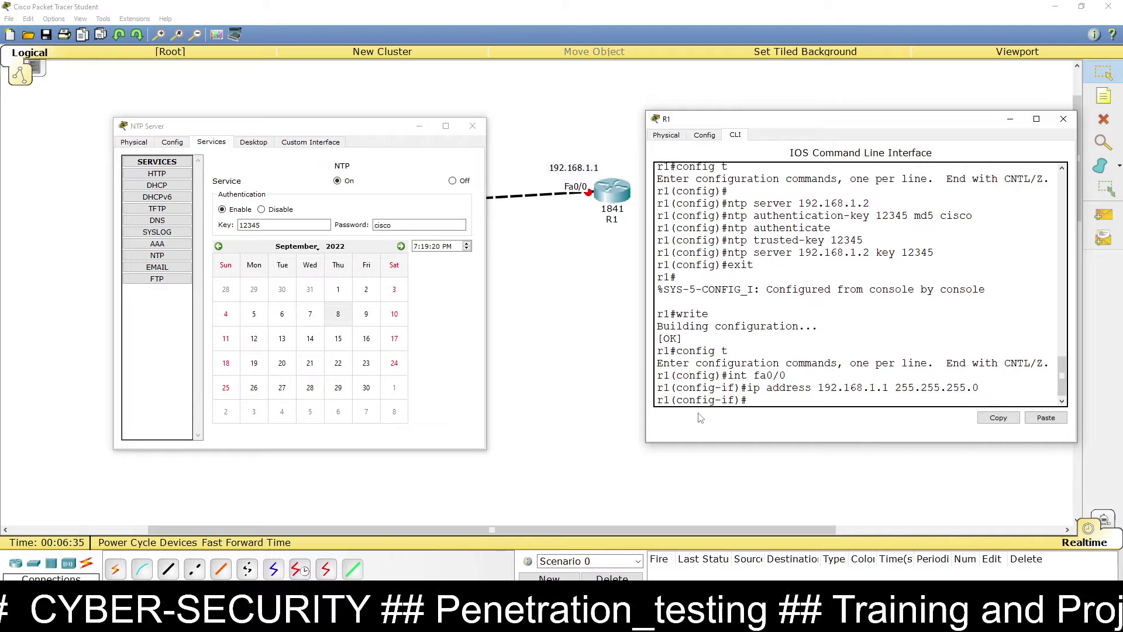
key(Return)
text(n)
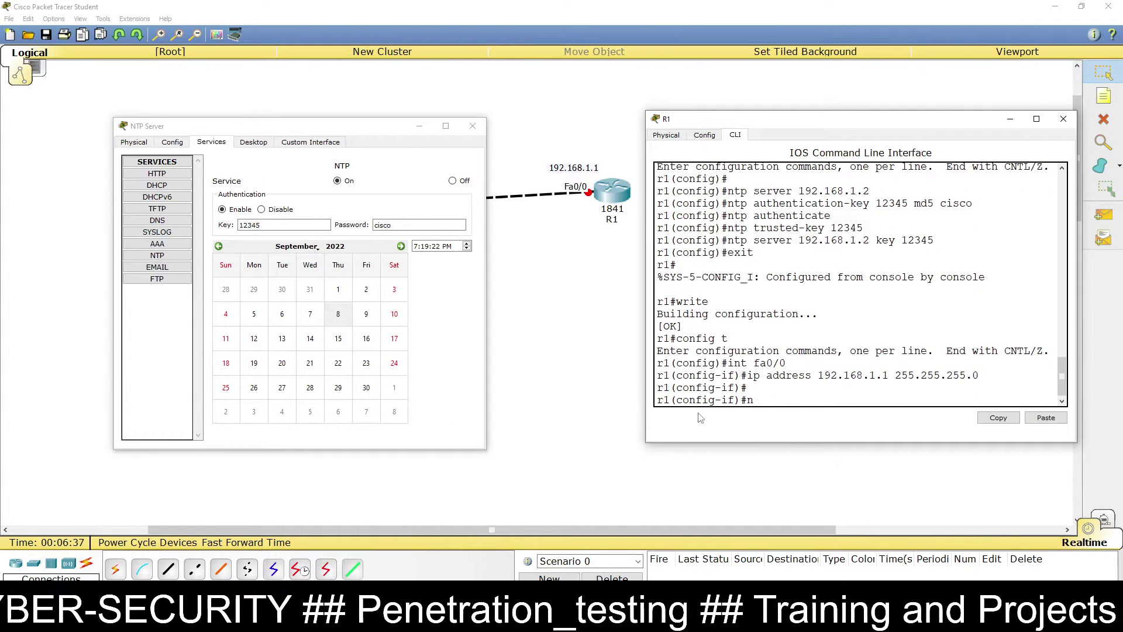
text(o shut)
key(Return)
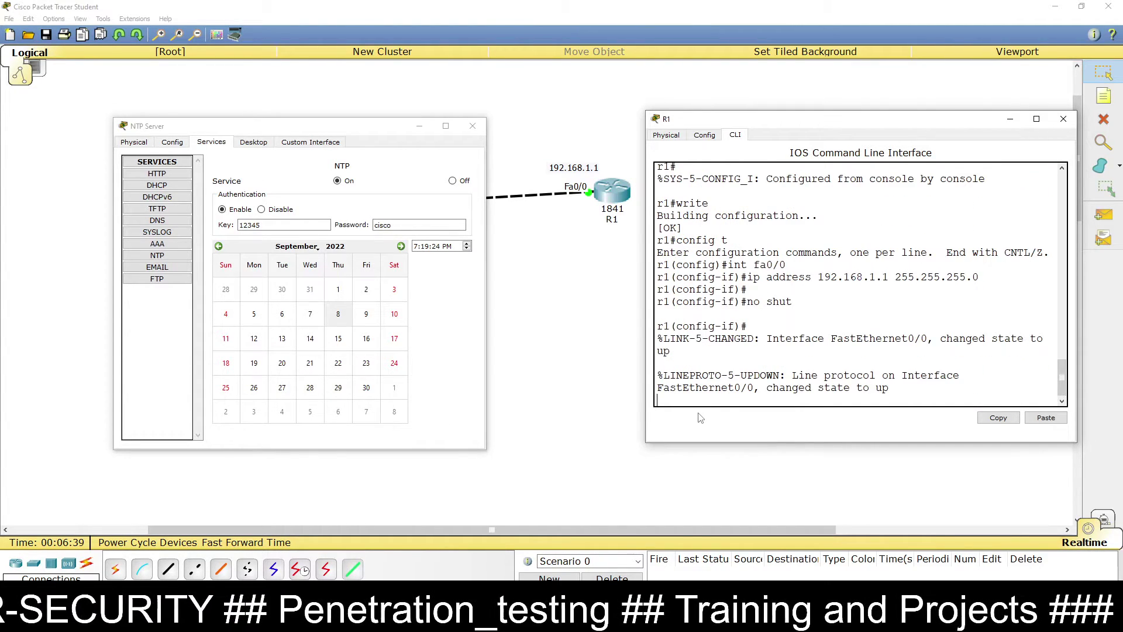
Step: Exit interface and configuration modes back to R1's privileged prompt
key(Return)
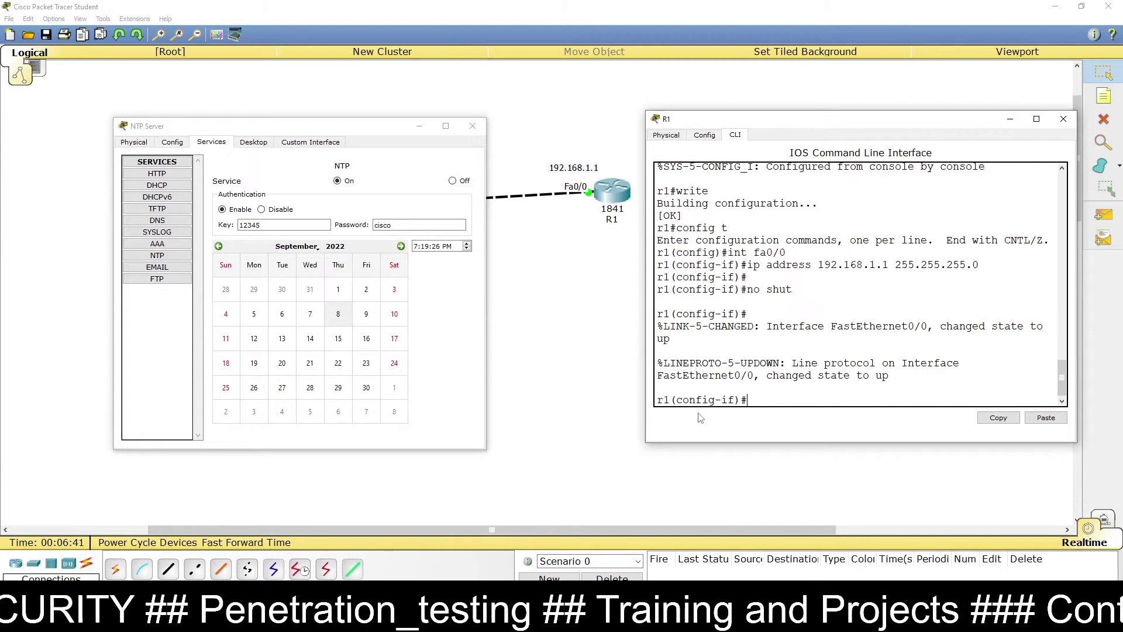
text(exit)
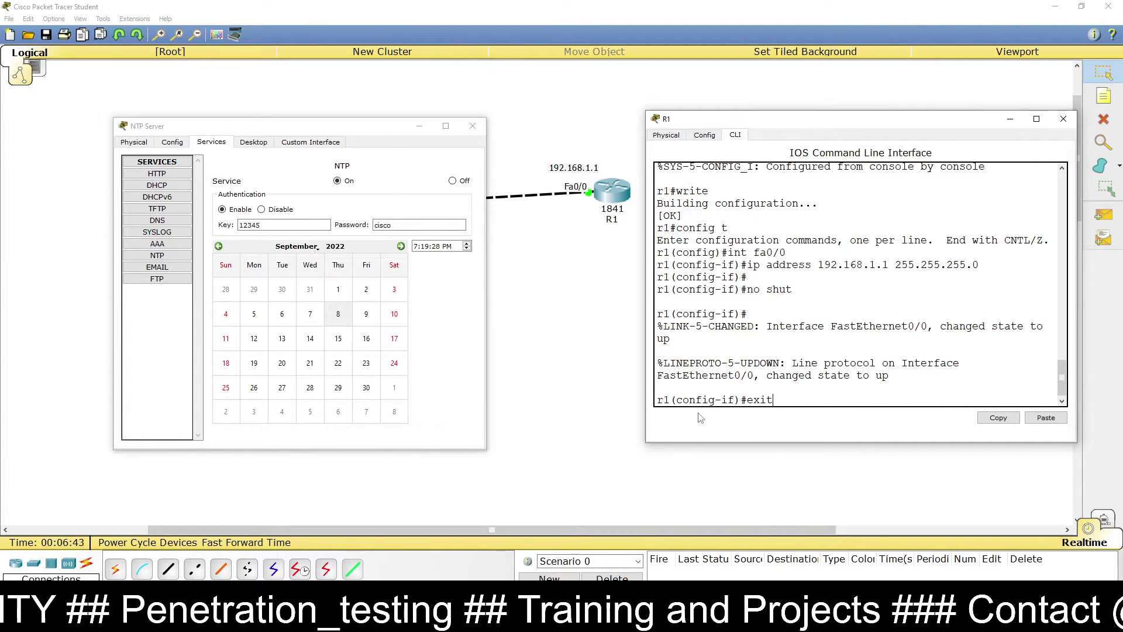
key(Return)
text(exit)
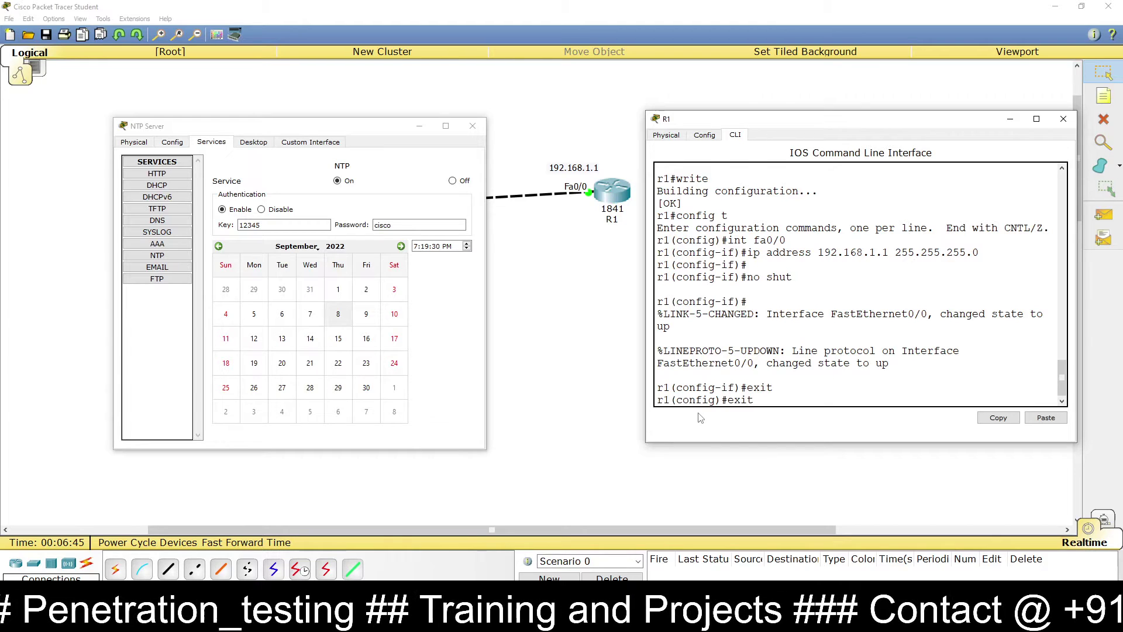
key(Return)
key(Return)
Step: Ping the NTP server 192.168.1.2 from R1 and get a 100 percent (5/5) success rate
text(p)
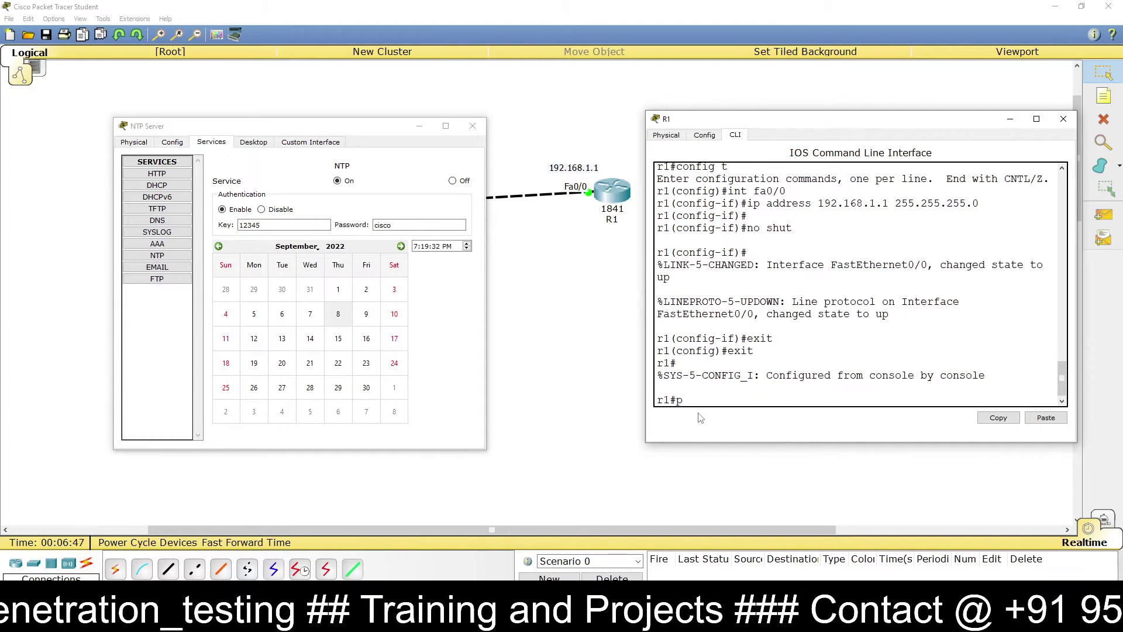
text(ing 192)
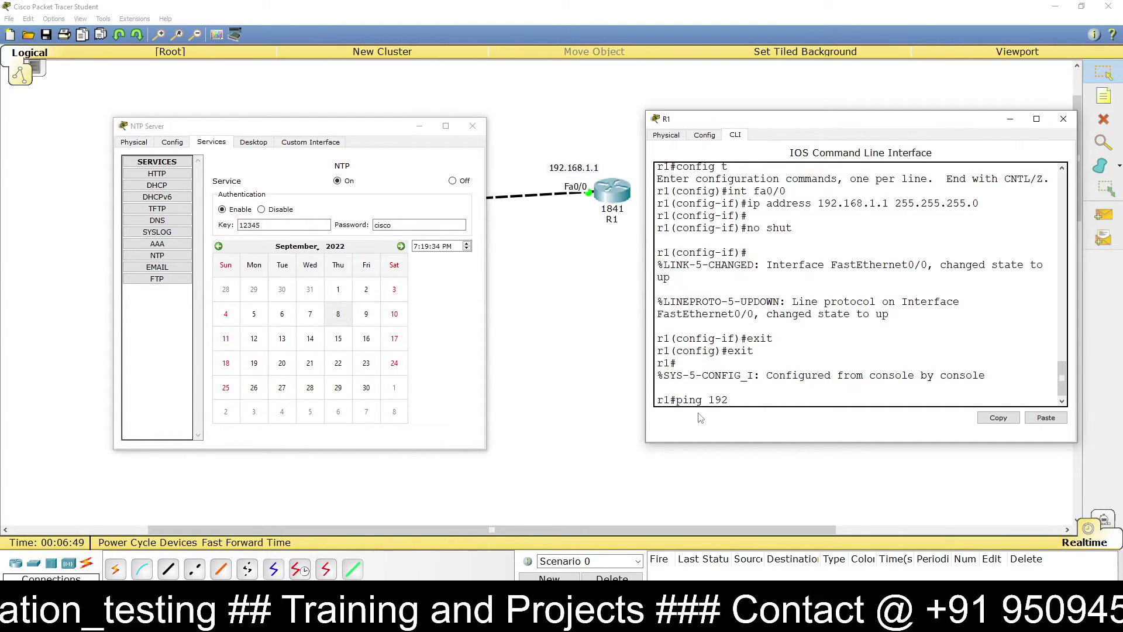
text(.168)
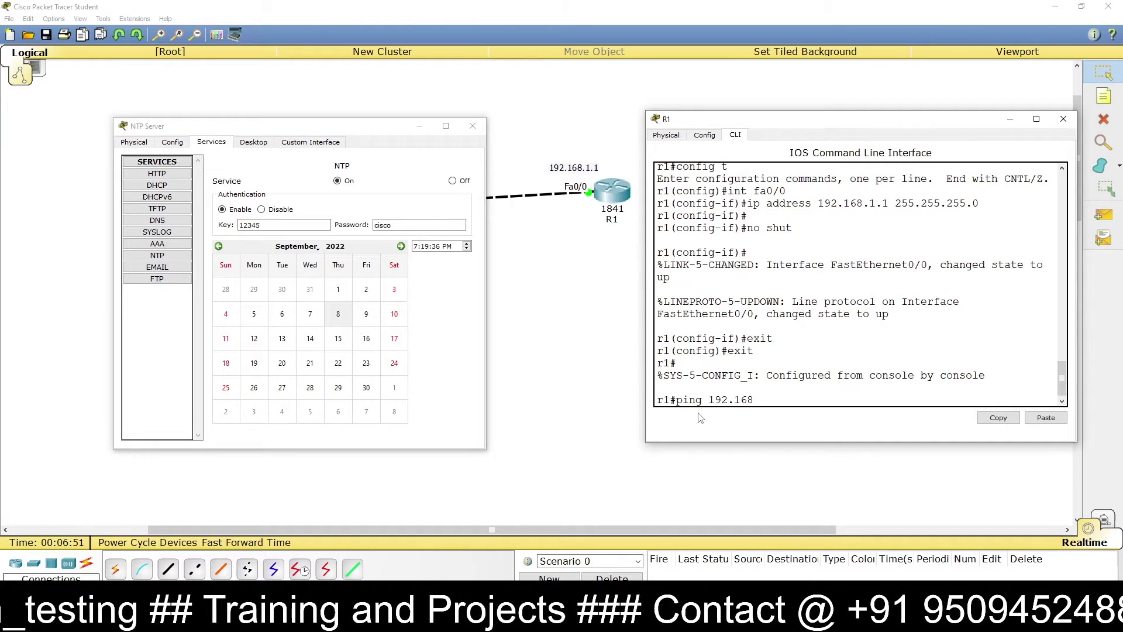
click(472, 126)
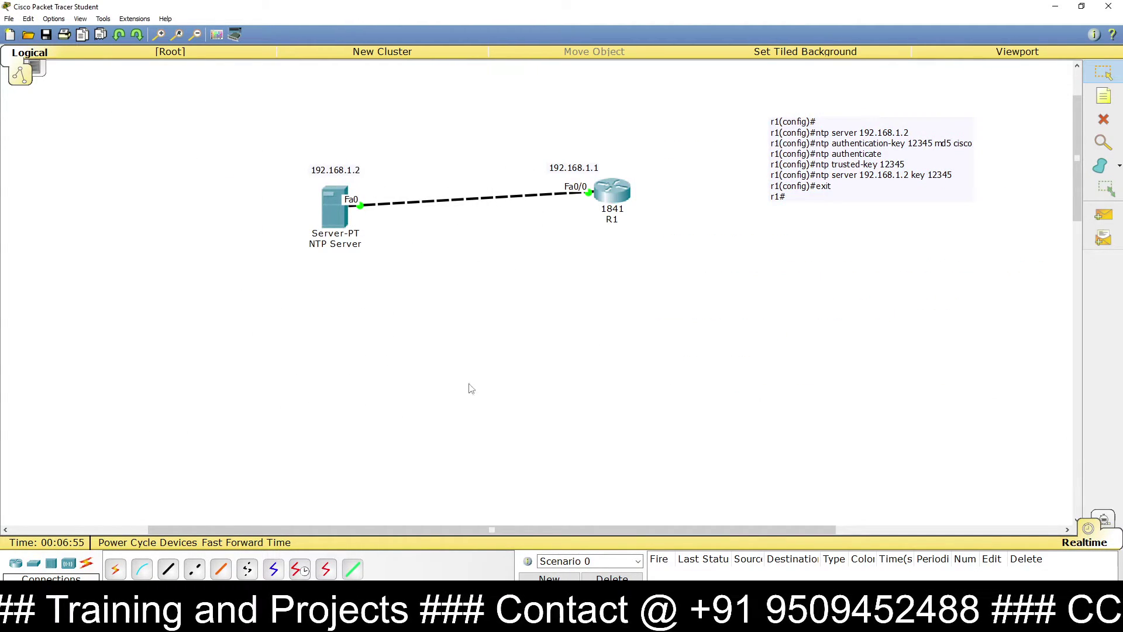
mouse_move(445, 620)
click(509, 549)
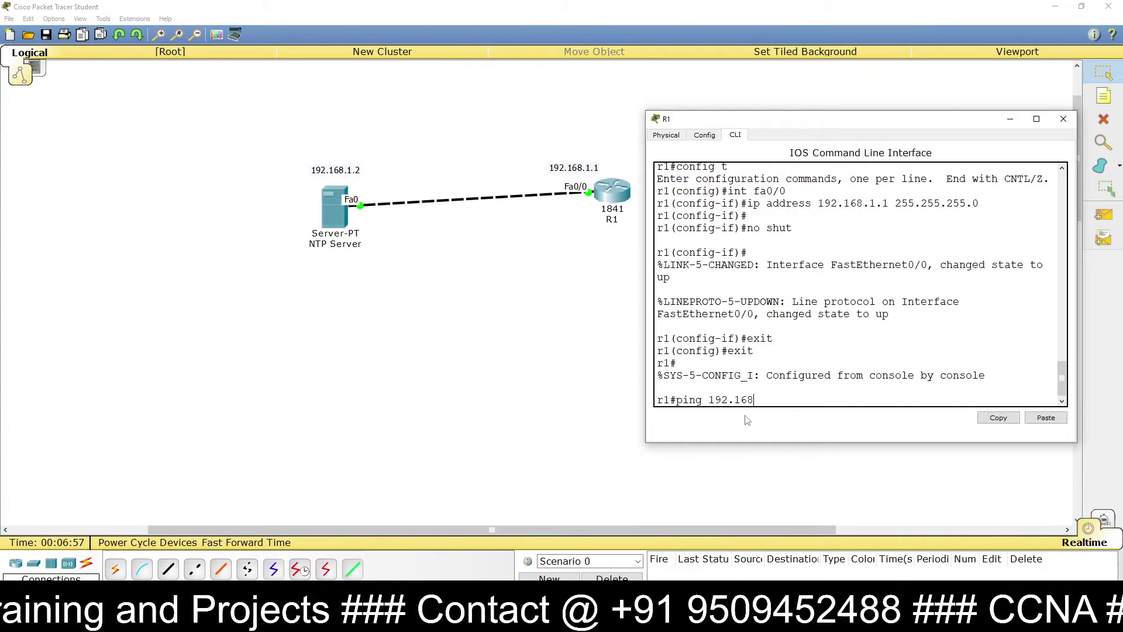
text(.)
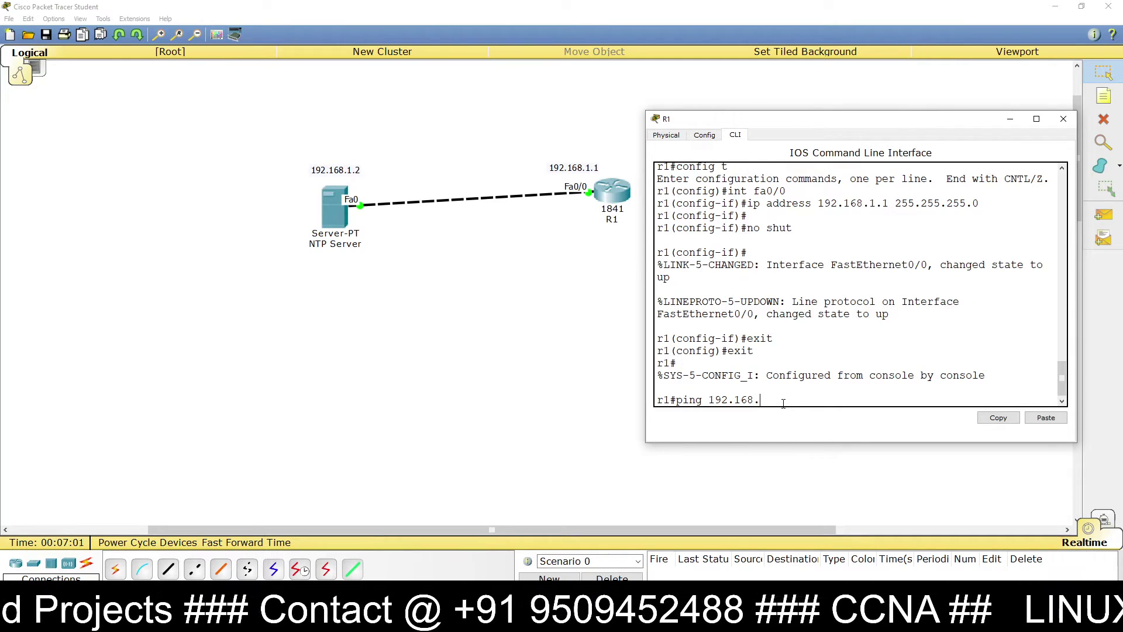
text(1.2)
key(Return)
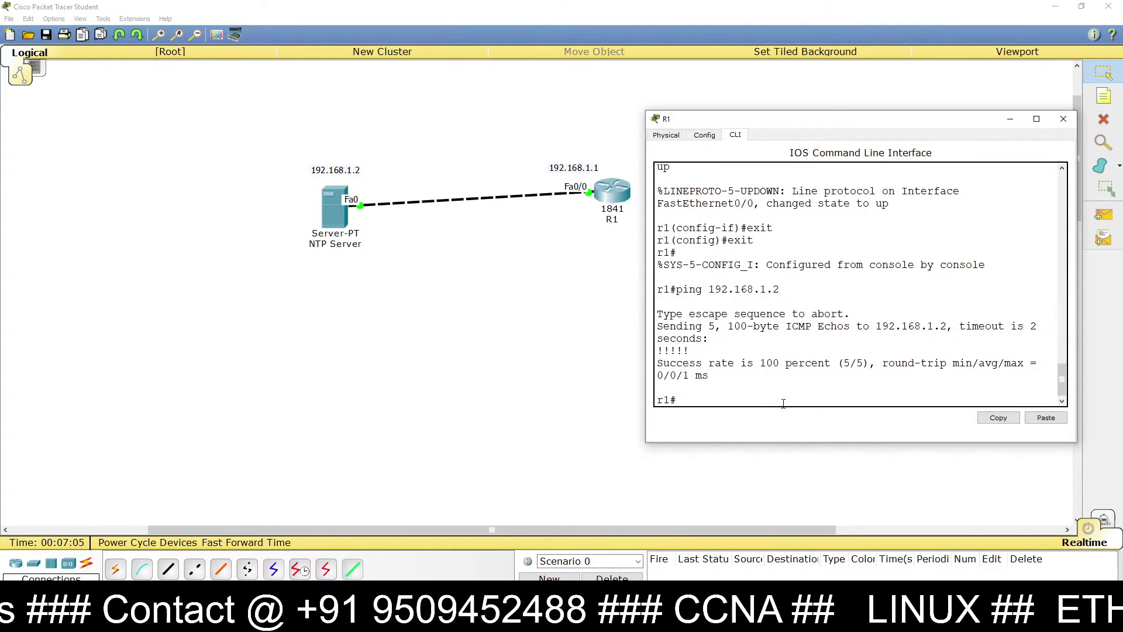
key(Return)
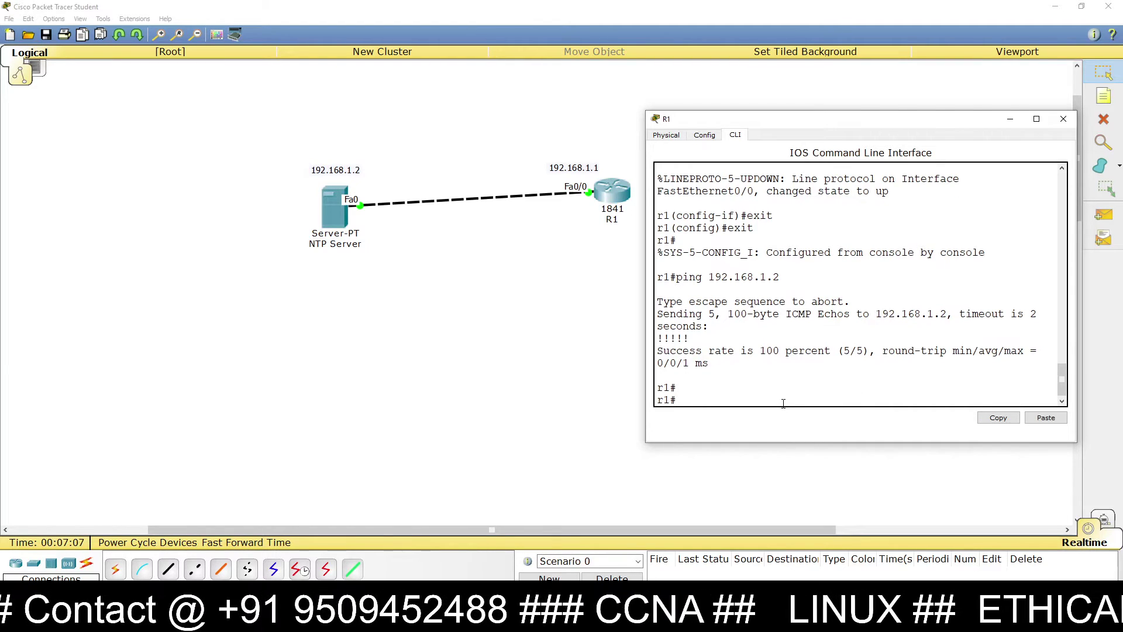
text(show)
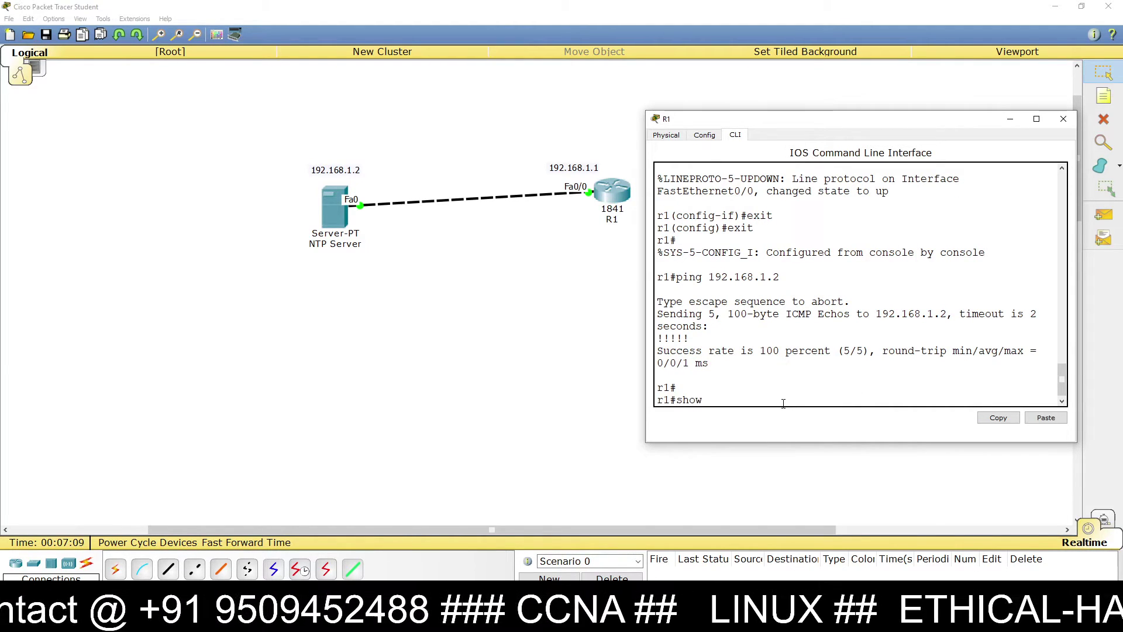
text( clock)
Step: Run show clock on R1 to display 19:19:55 UTC Thu Sep 8 2022, briefly highlighting the date
key(Return)
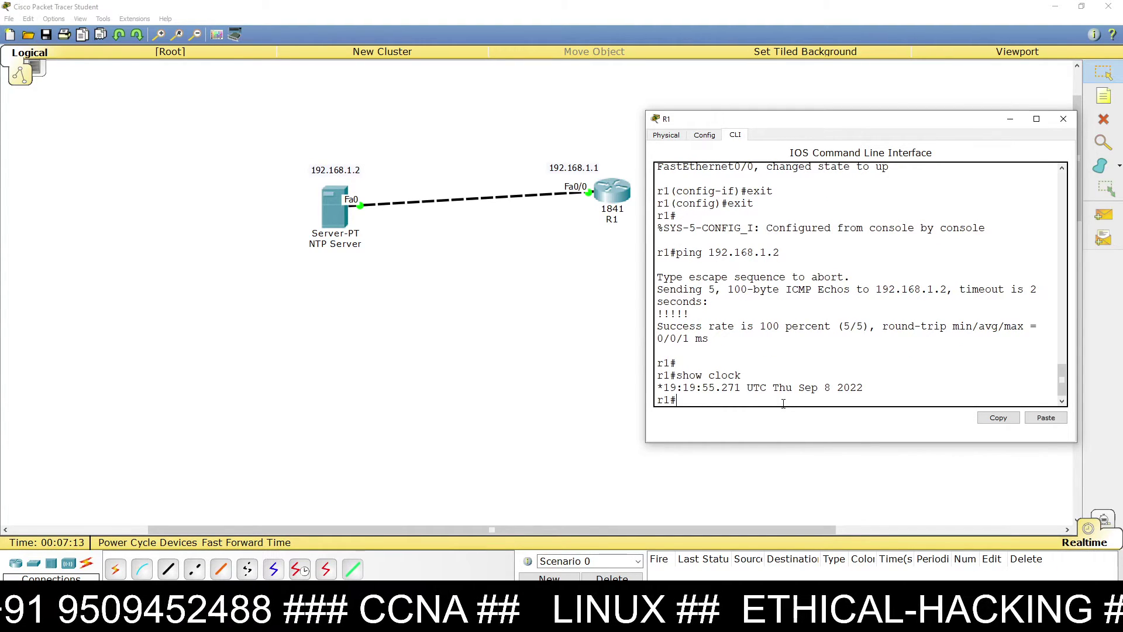
mouse_move(874, 388)
mouse_down()
mouse_move(752, 389)
mouse_move(872, 385)
mouse_up()
click(784, 391)
click(871, 385)
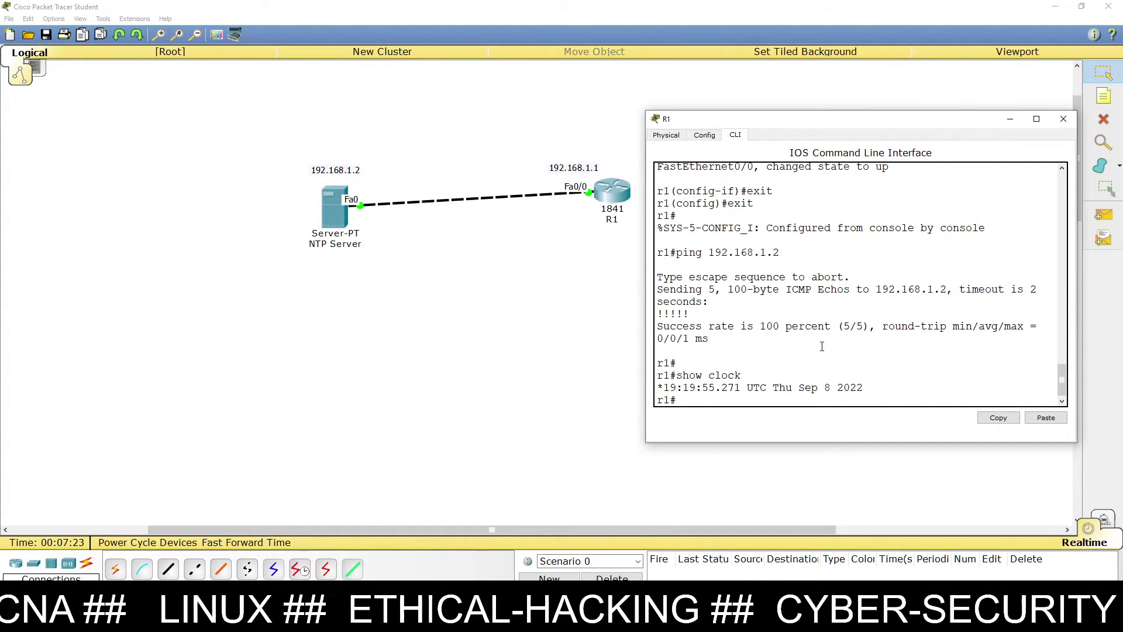
Step: Scroll through R1's CLI history to review the NTP commands, highlighting the MD5 authentication password
scroll(818, 328, down, 1)
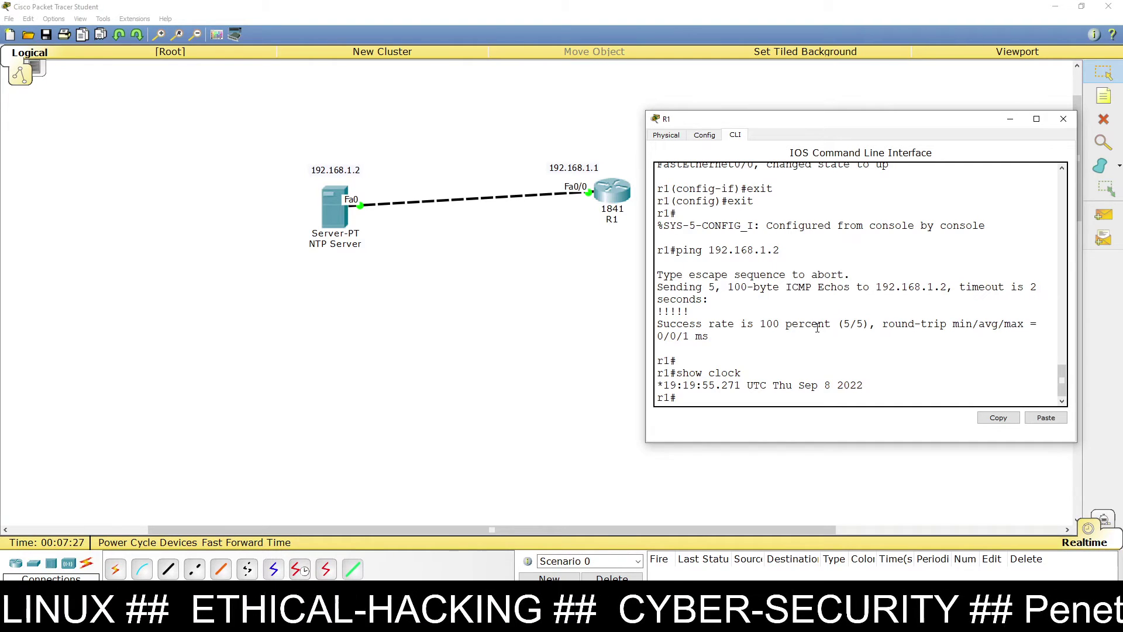
scroll(817, 327, up, 7)
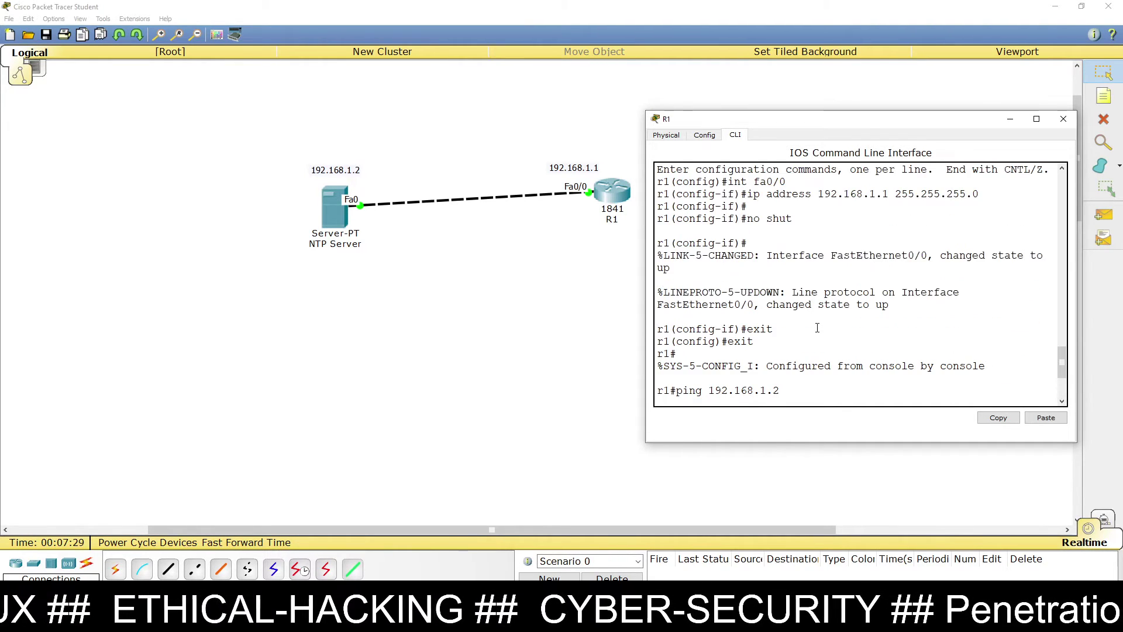
scroll(928, 326, up, 6)
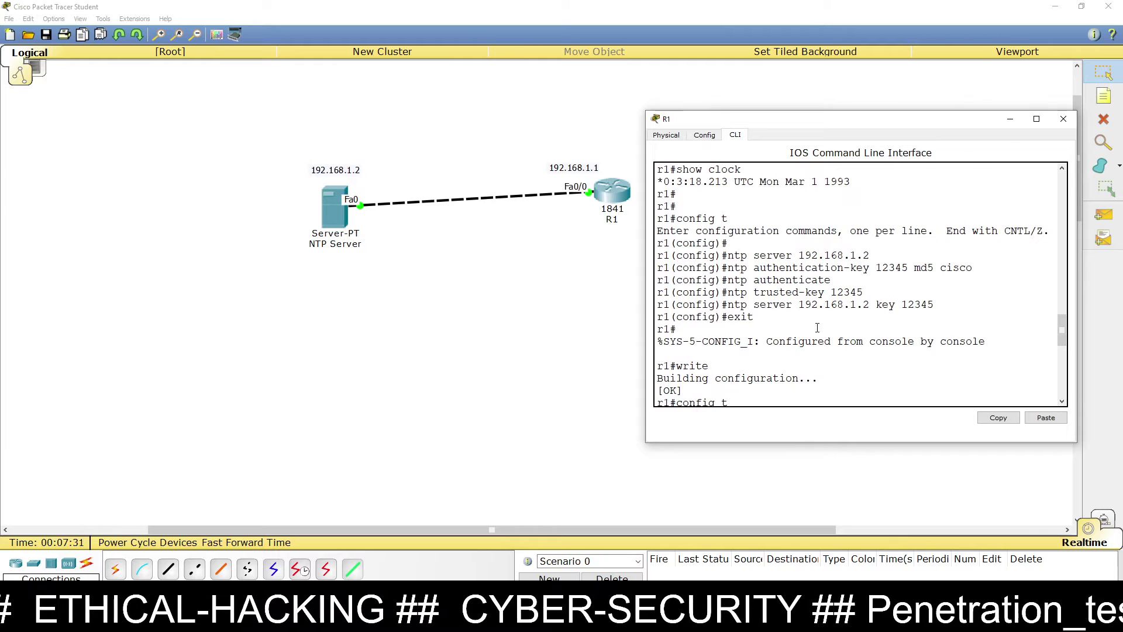
double_click(949, 337)
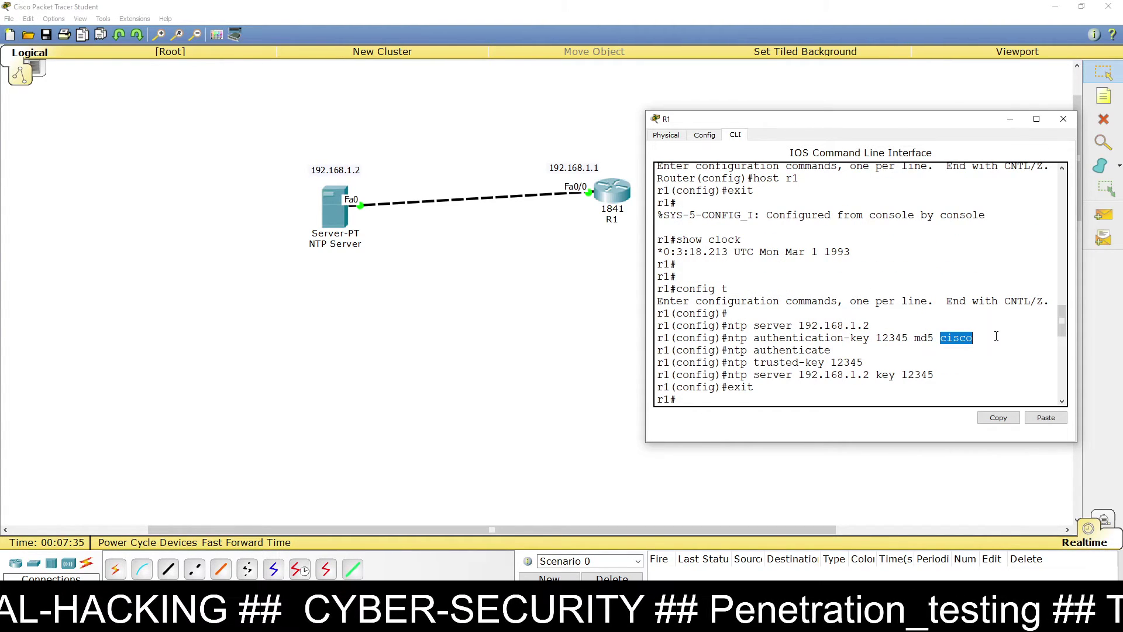
click(937, 346)
Step: Close R1's CLI window and drag the NTP commands note below the link near the server
scroll(936, 348, down, 3)
scroll(934, 354, down, 8)
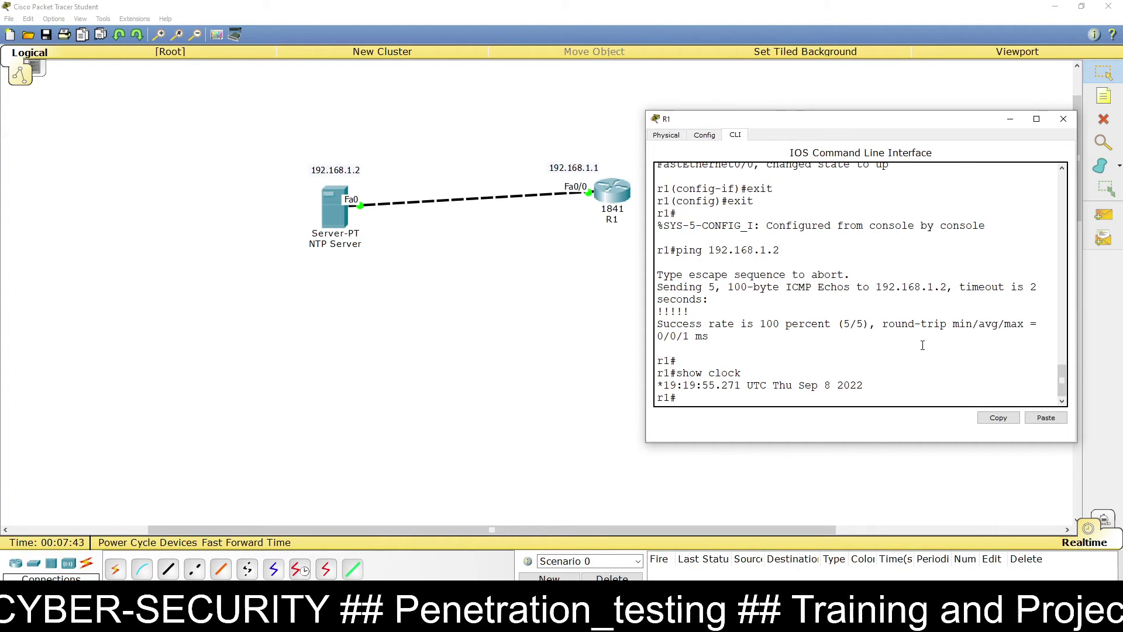
click(1063, 118)
drag(851, 153, 475, 284)
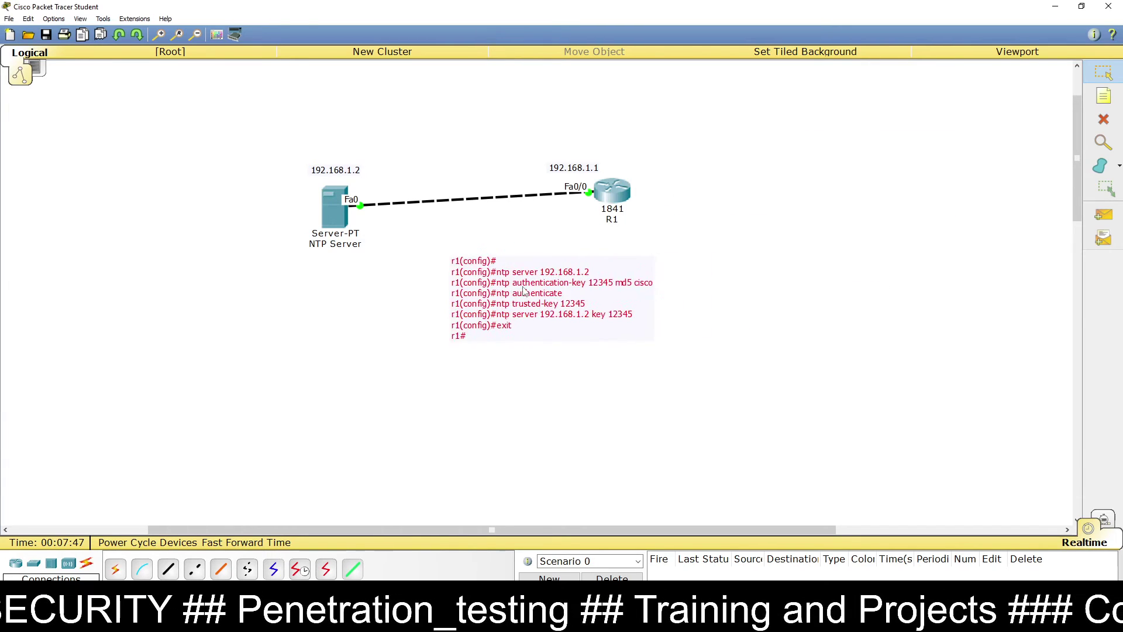